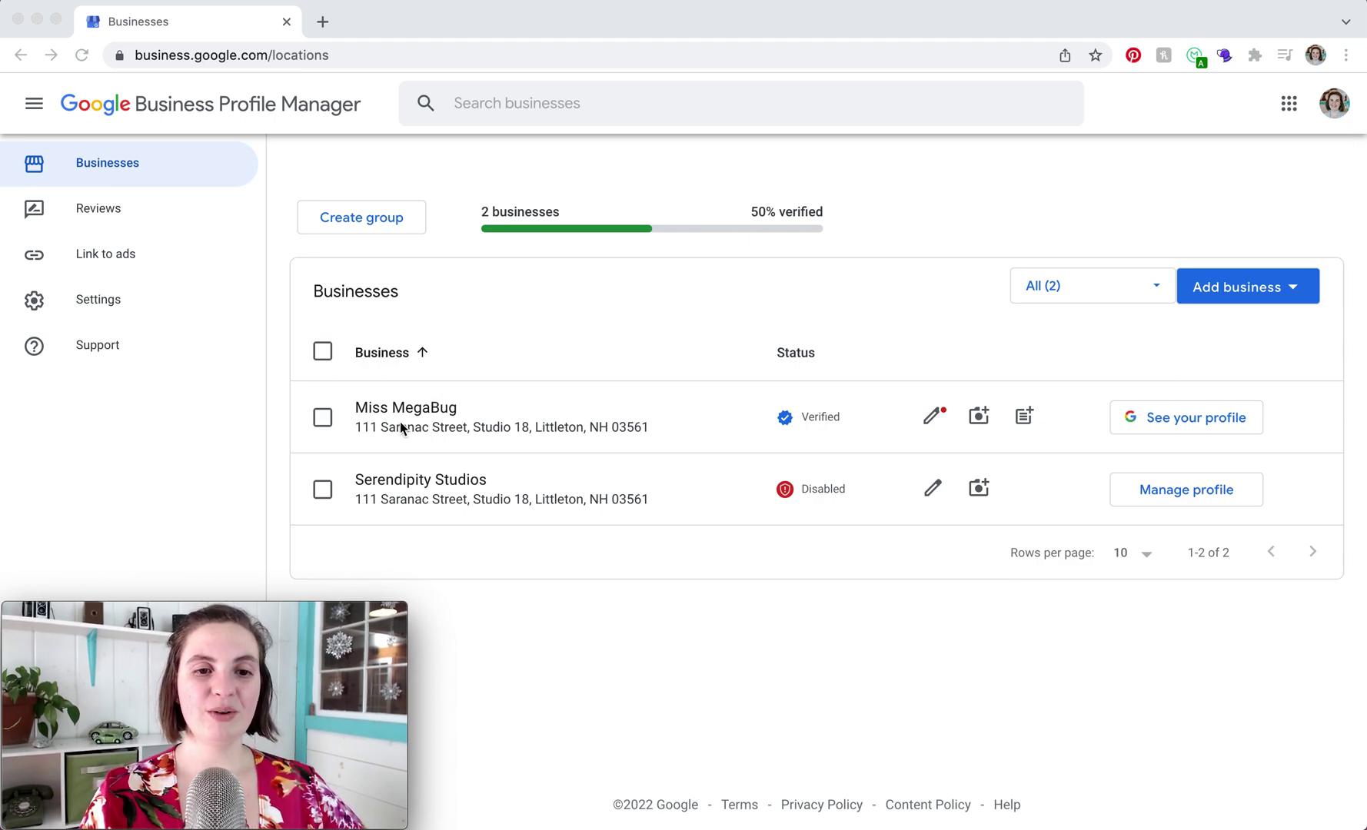
Step: Go to Miss MegaBug's Info page and open its Hours editor, with every day Closed
{"action": "left_click", "coordinate": [378, 413]}
{"action": "left_click", "coordinate": [378, 413]}
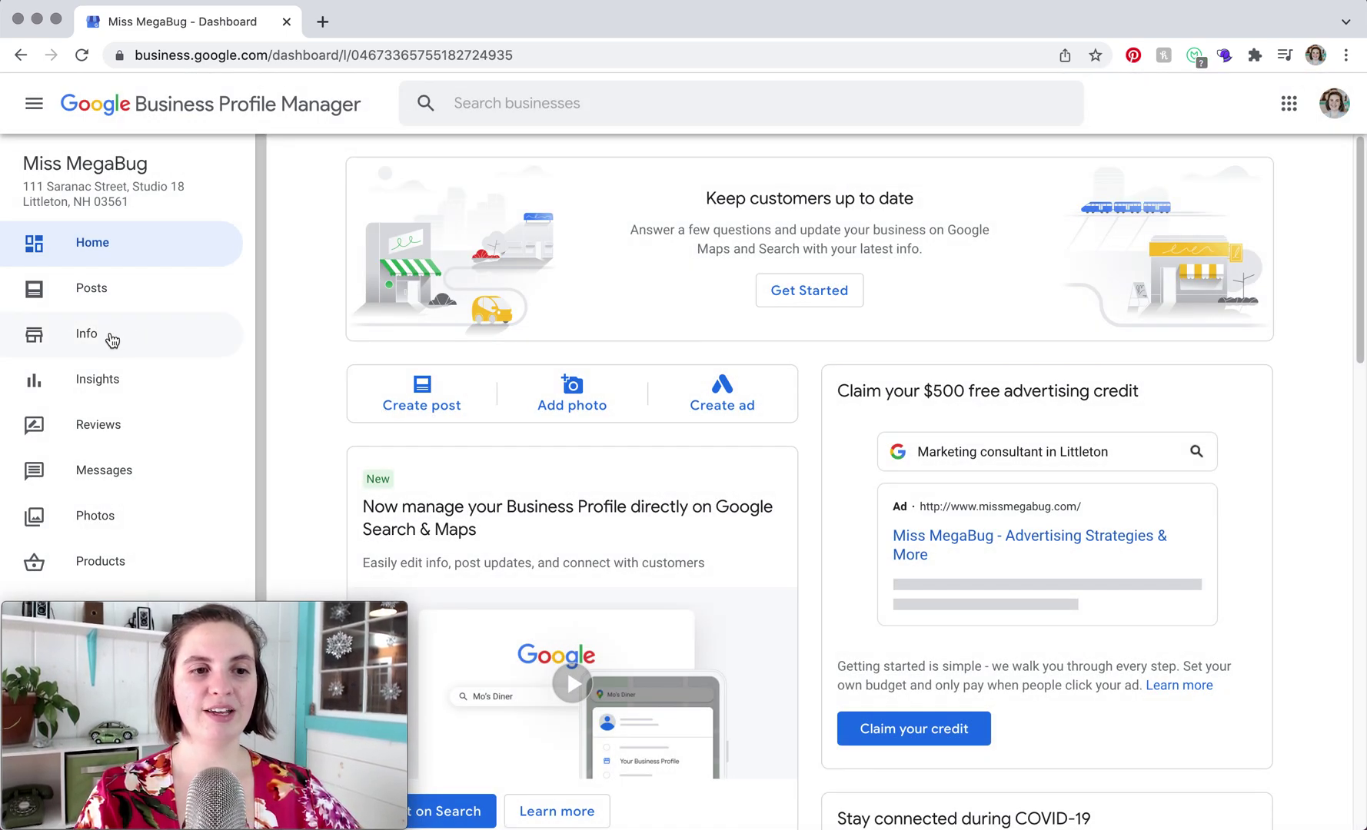
{"action": "left_click", "coordinate": [111, 339]}
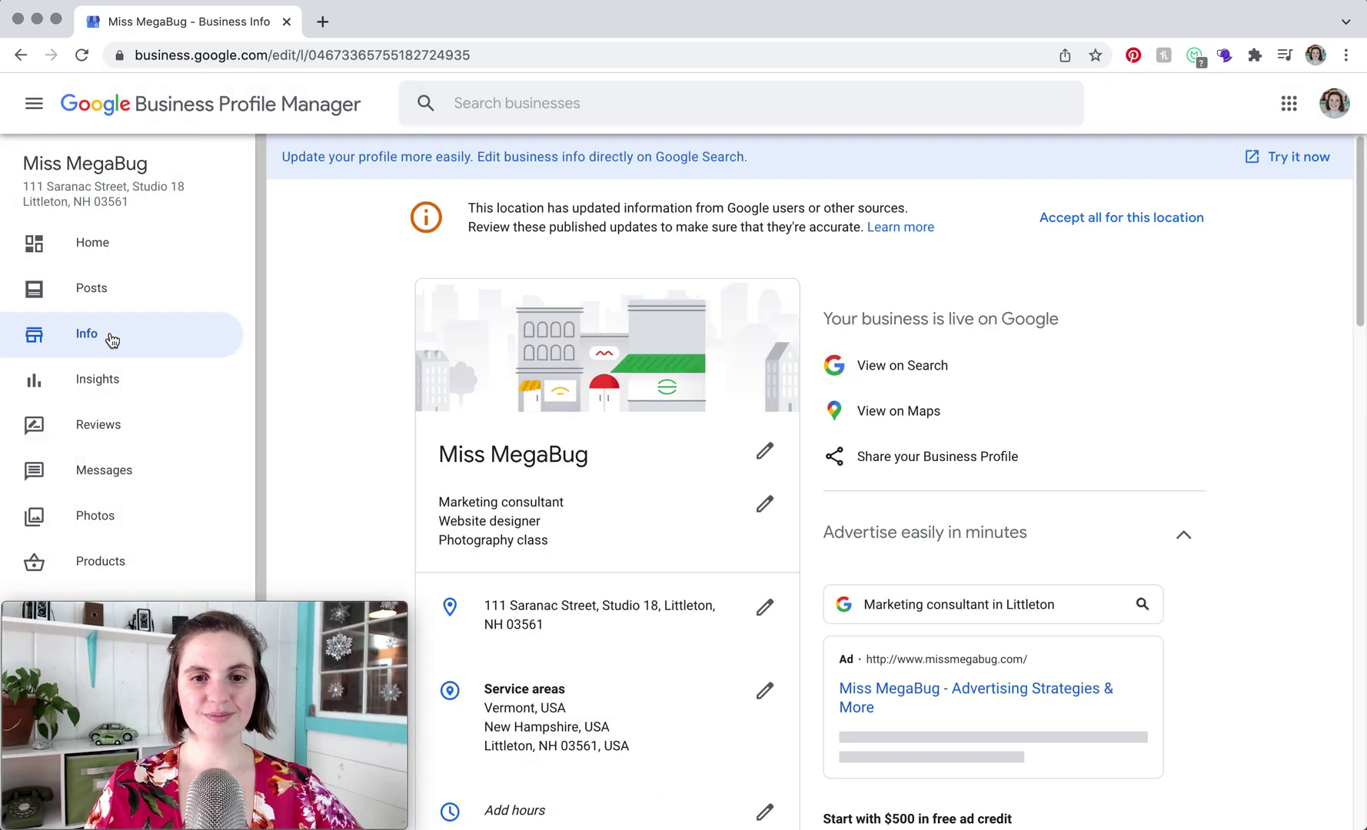
{"action": "scroll", "coordinate": [566, 488], "scroll_direction": "down", "scroll_amount": 5}
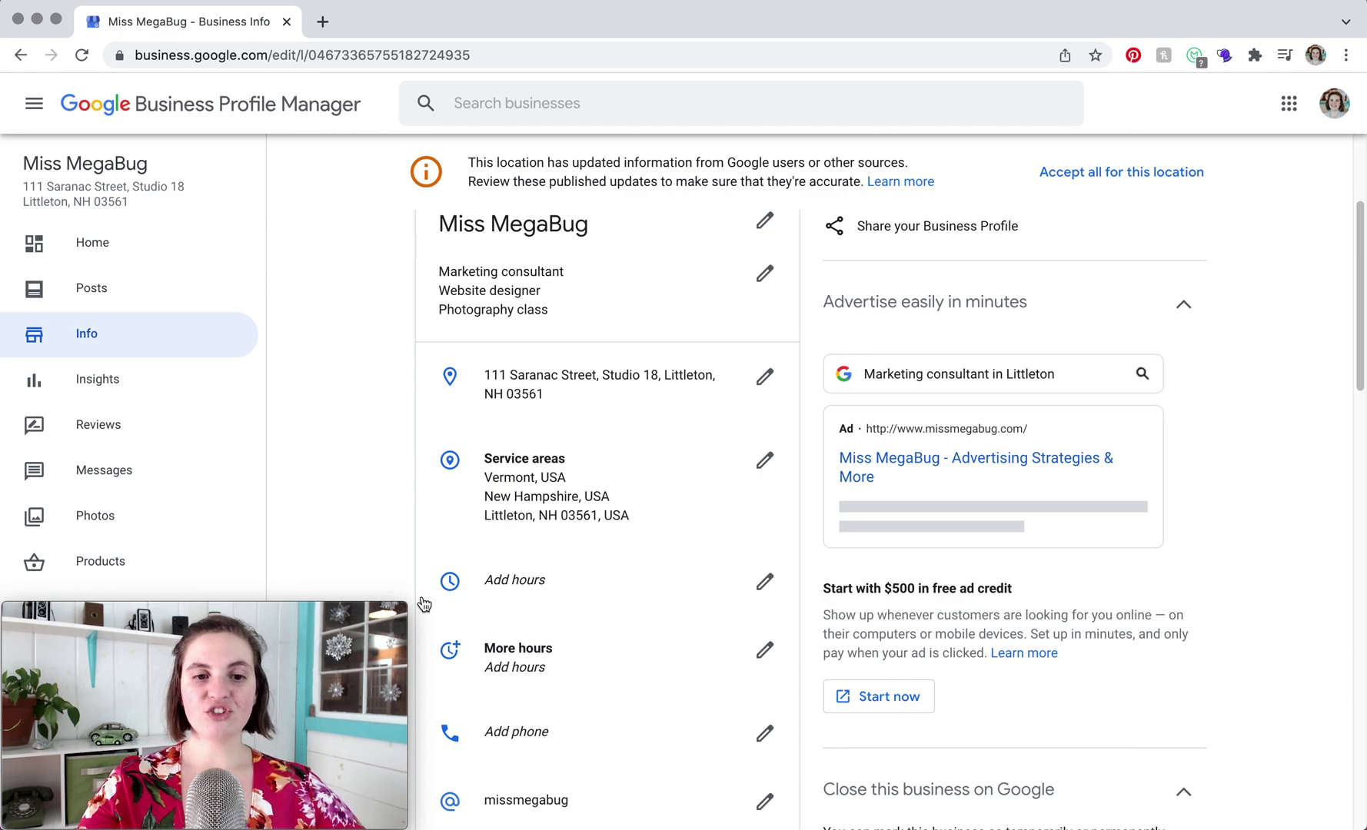
{"action": "left_click", "coordinate": [766, 585]}
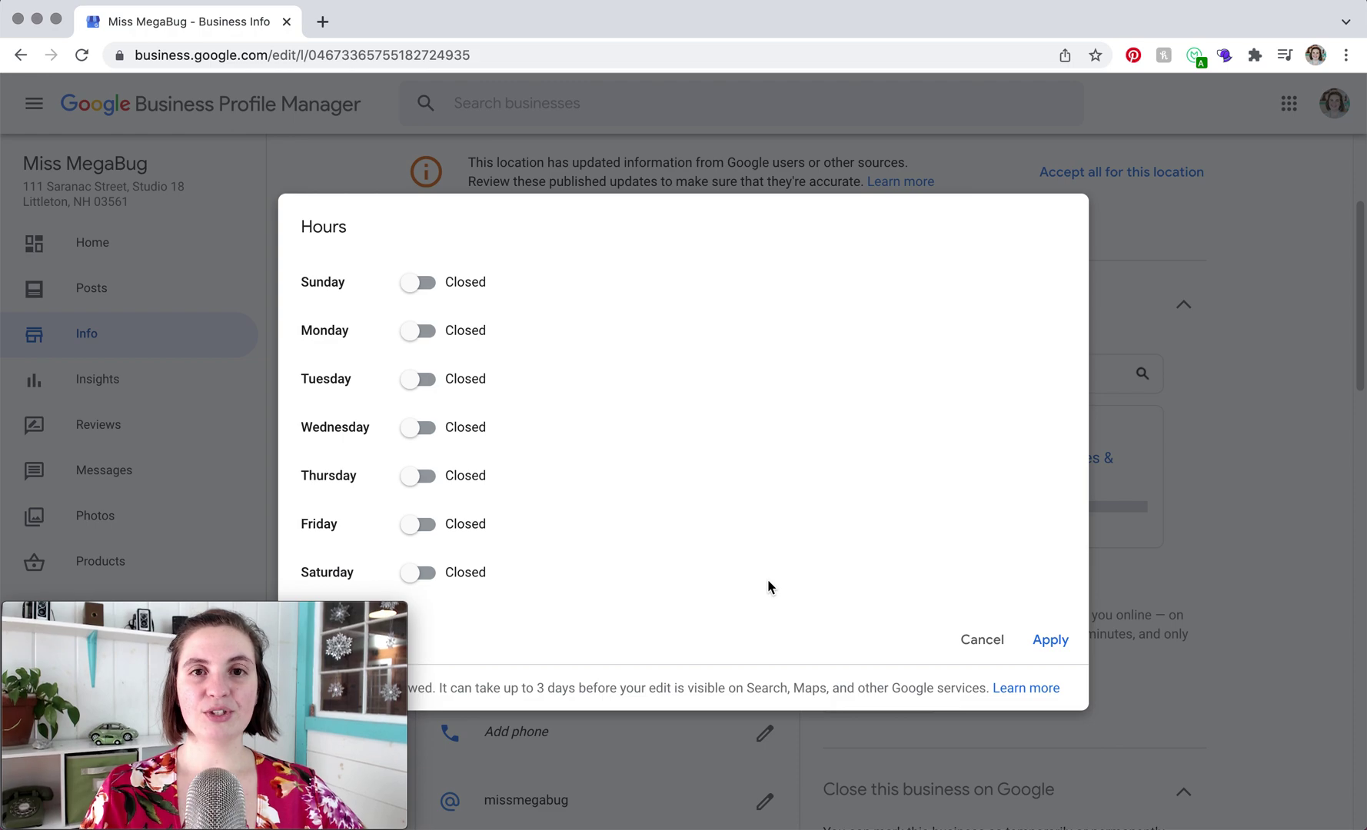
Step: Toggle Sunday, Monday and Tuesday open, and make Sunday open 24 hours
{"action": "left_click", "coordinate": [422, 286]}
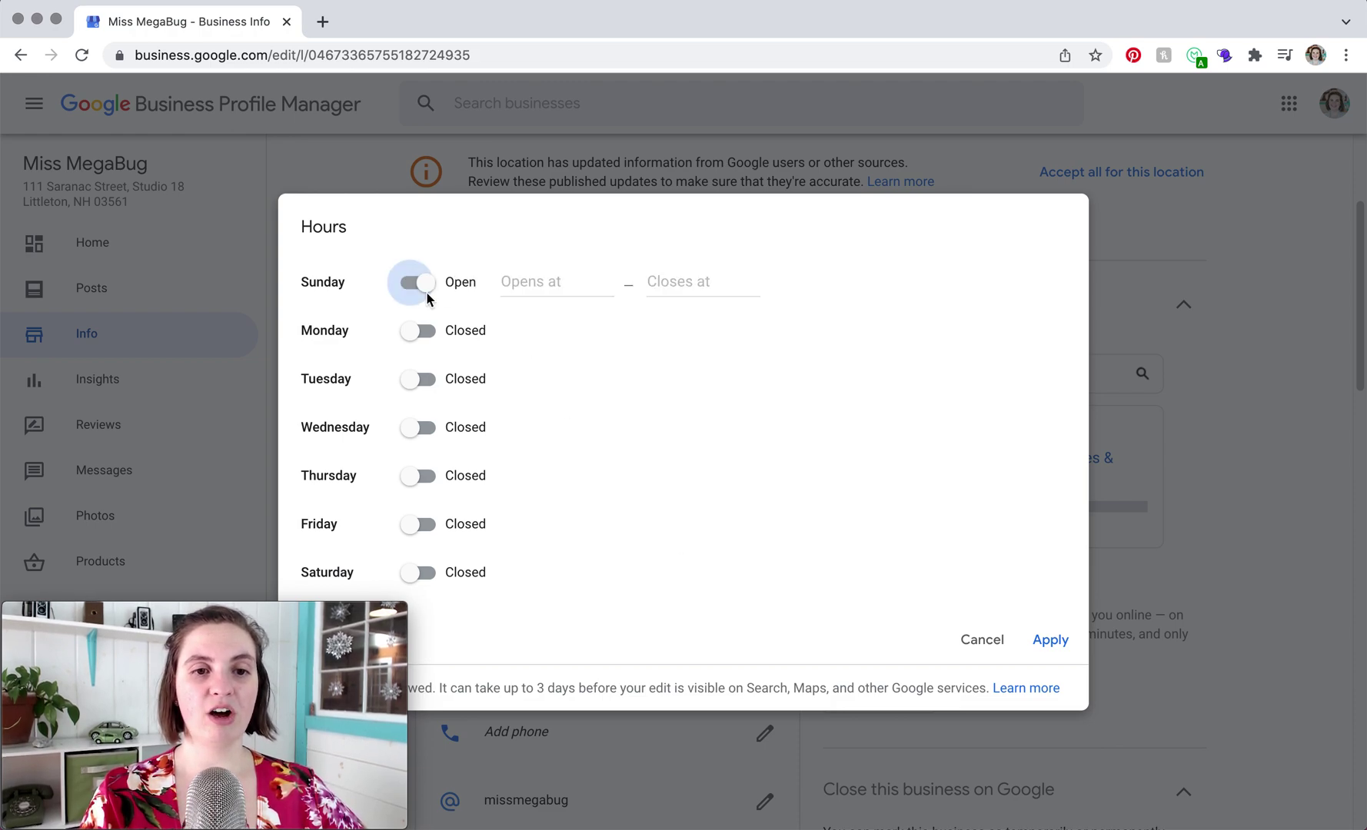
{"action": "left_click", "coordinate": [421, 332]}
{"action": "left_click", "coordinate": [427, 389]}
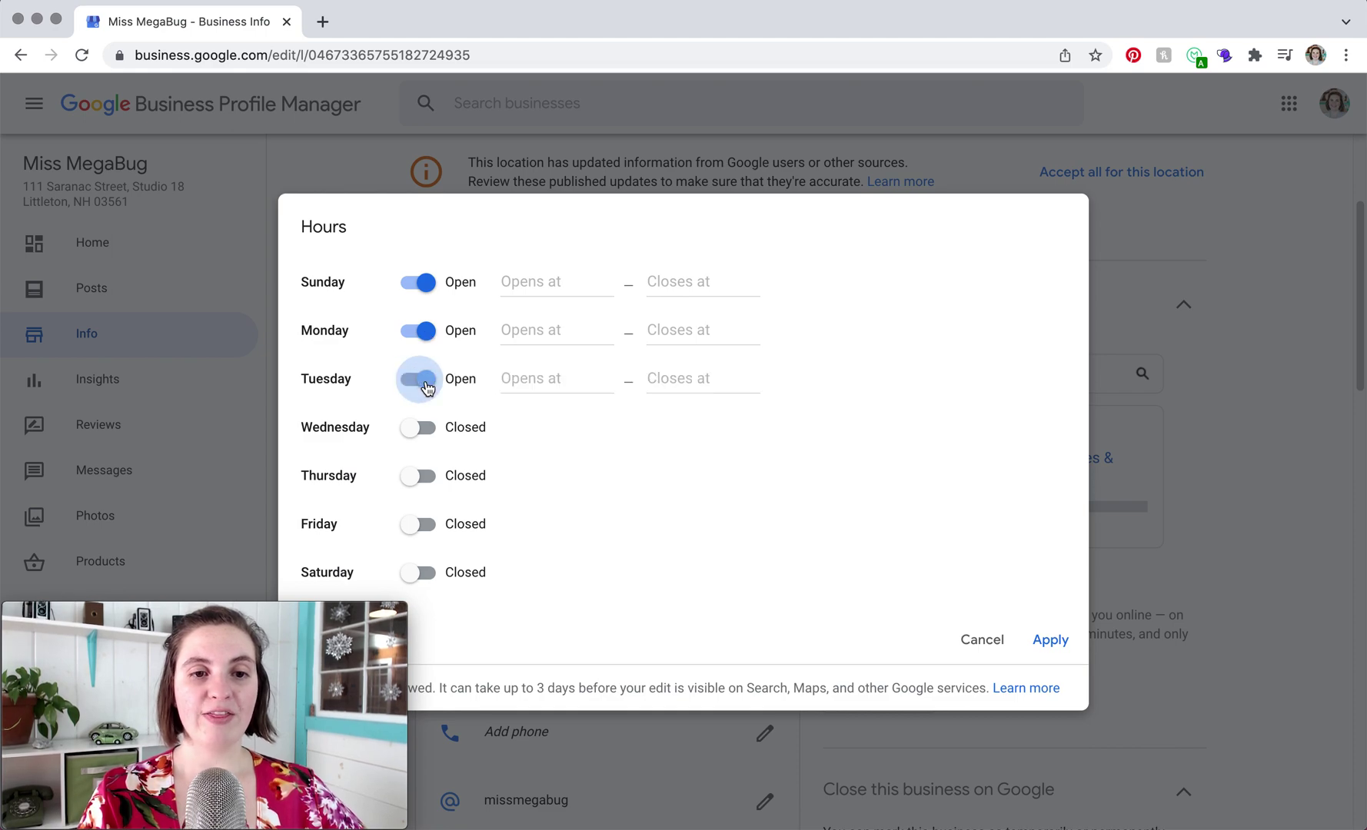
{"action": "left_click", "coordinate": [537, 277]}
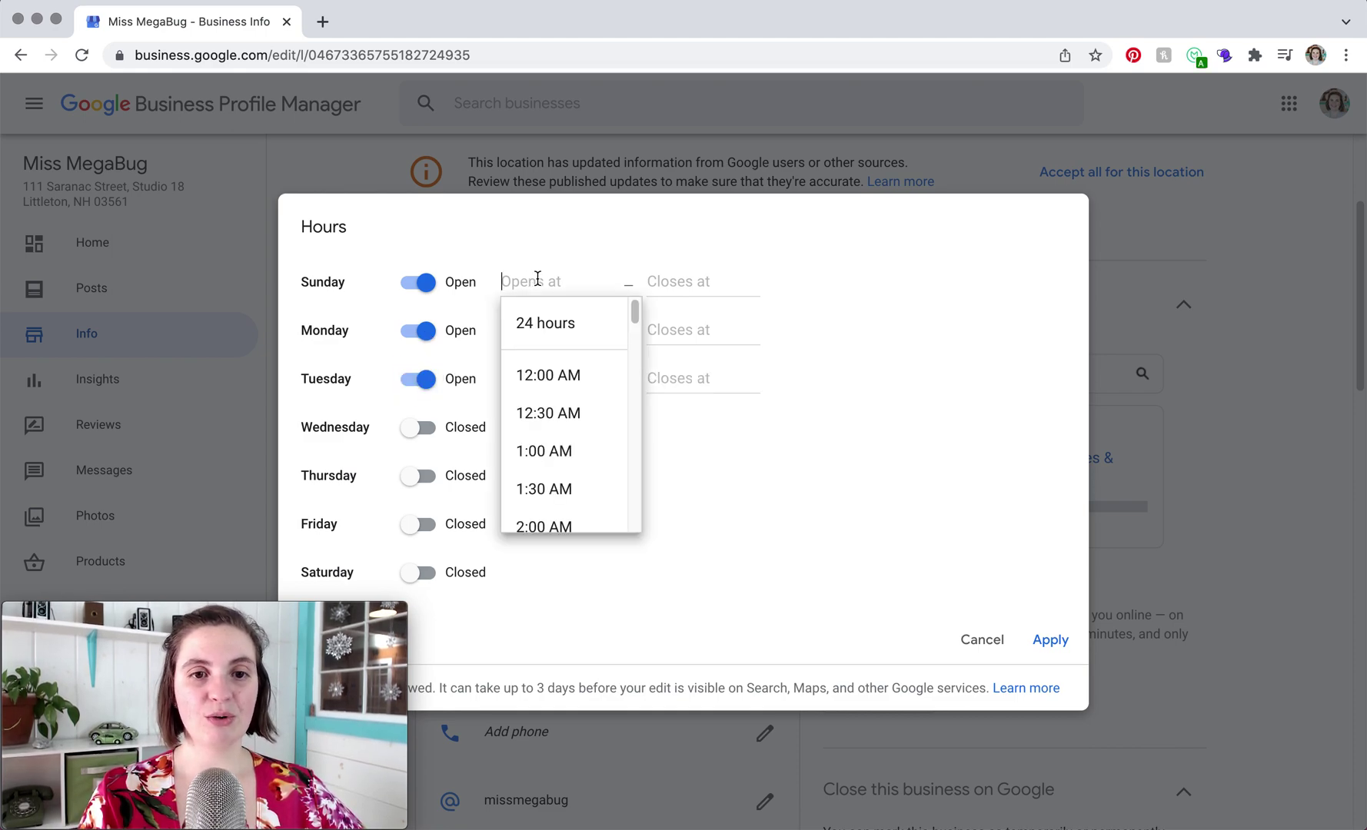
{"action": "left_click", "coordinate": [547, 329]}
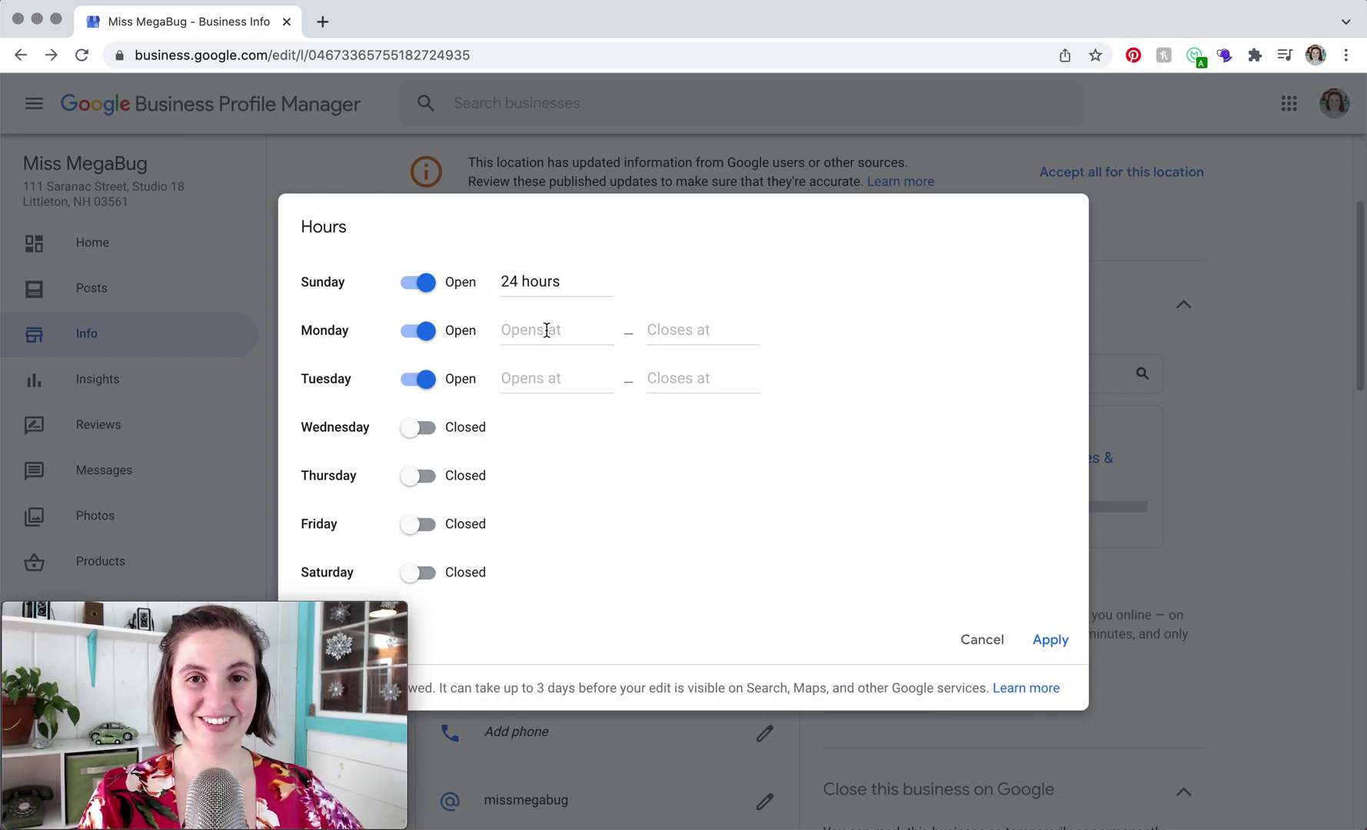
Step: Set Monday to 12:00 AM–1:30 AM, close Tuesday again, and apply the weekly hours
{"action": "left_click", "coordinate": [547, 329]}
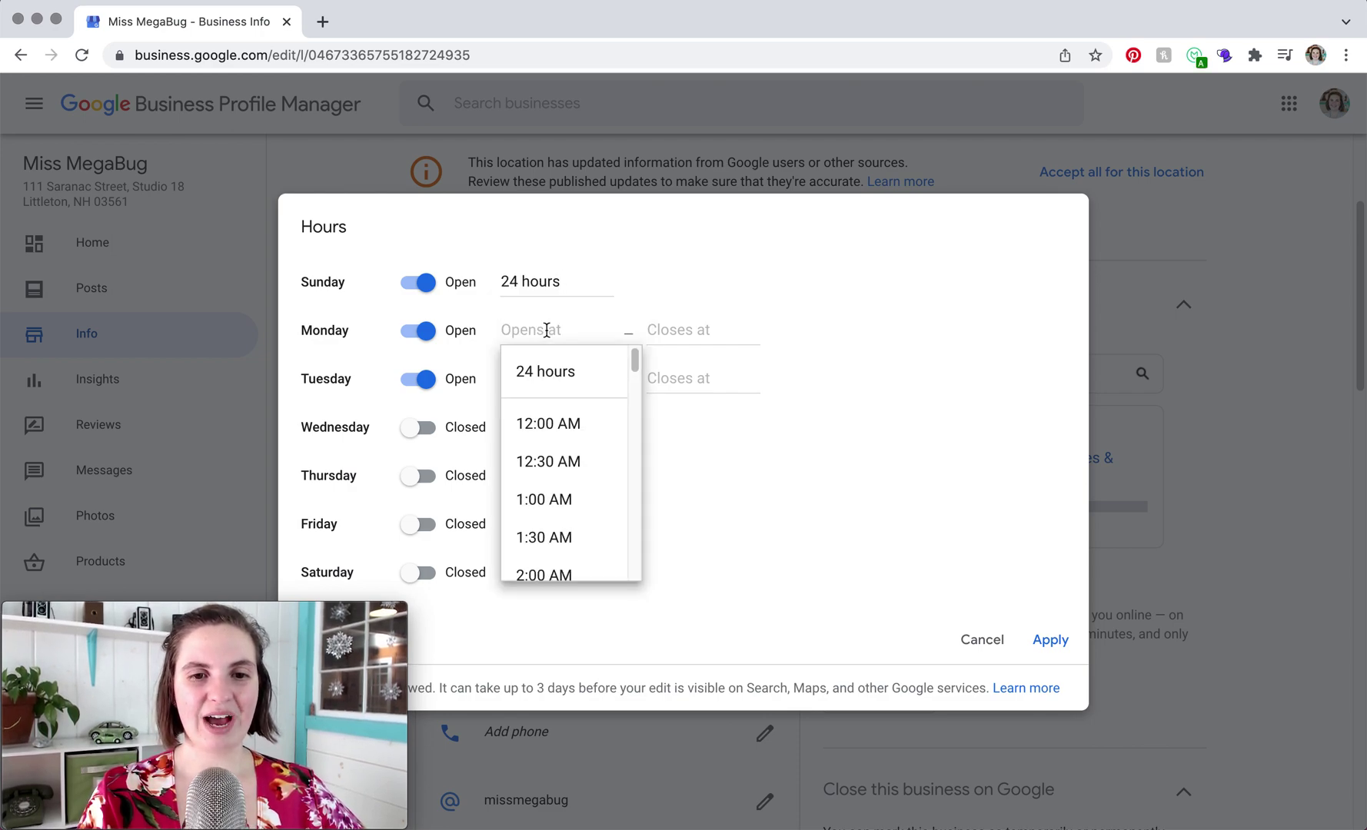
{"action": "left_click", "coordinate": [548, 427]}
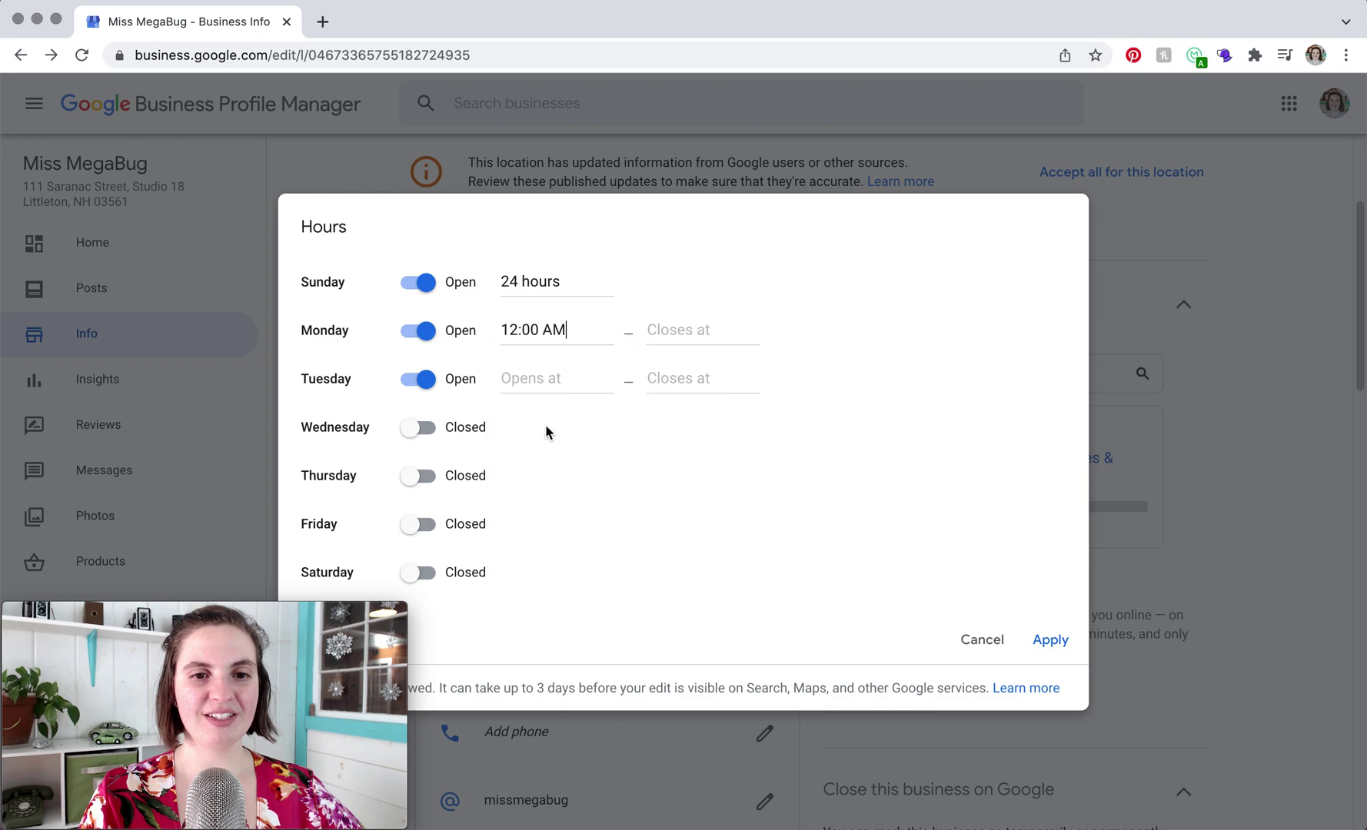
{"action": "left_click", "coordinate": [663, 329]}
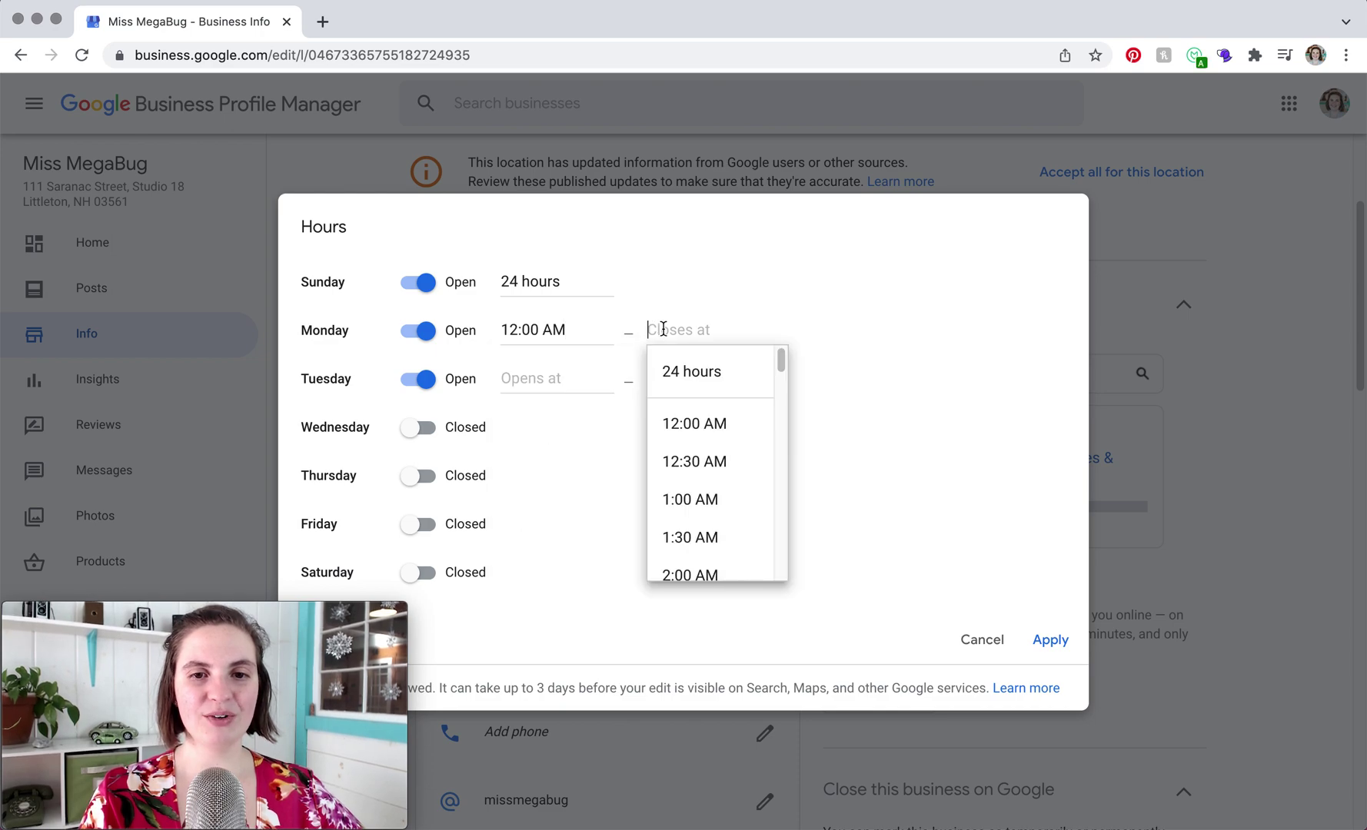
{"action": "left_click", "coordinate": [691, 547]}
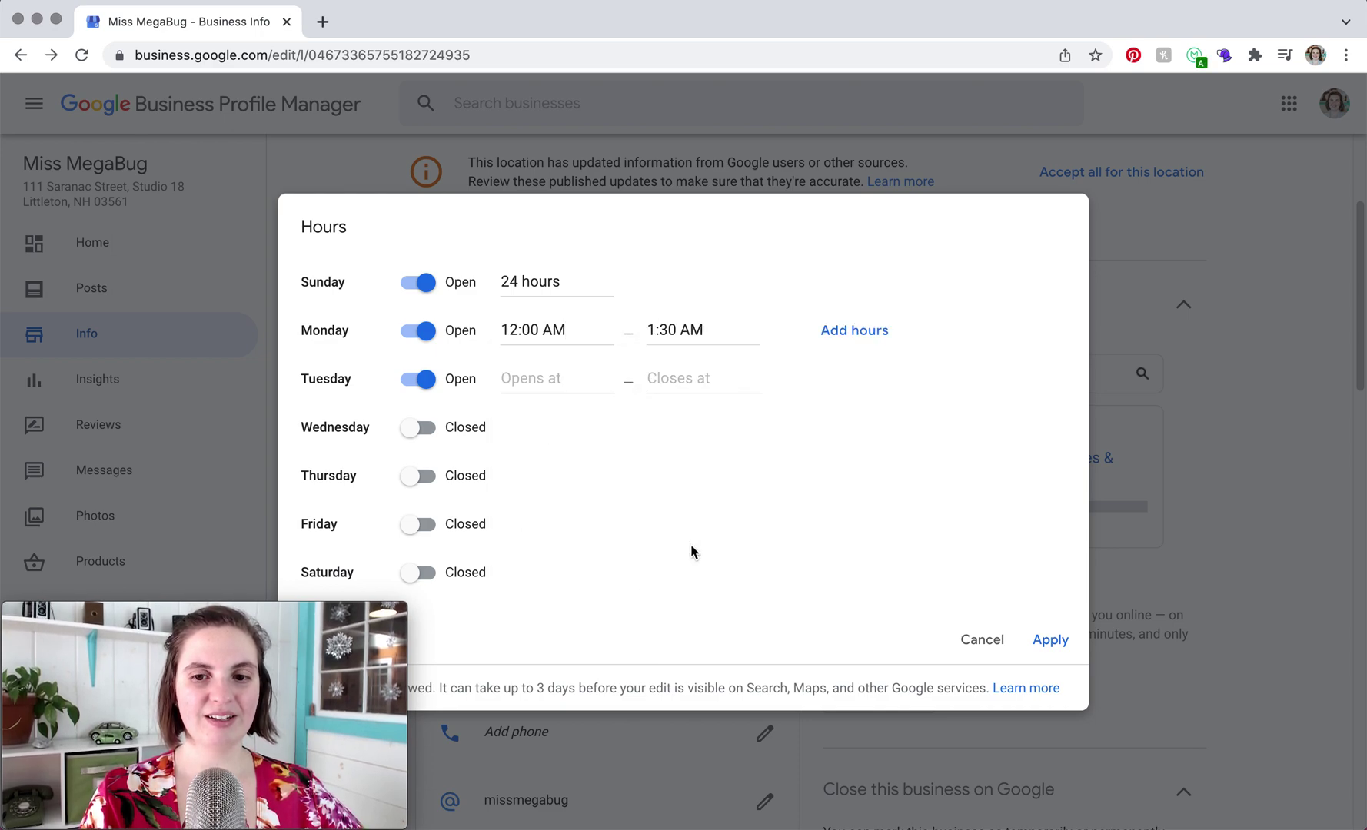
{"action": "left_click", "coordinate": [417, 380]}
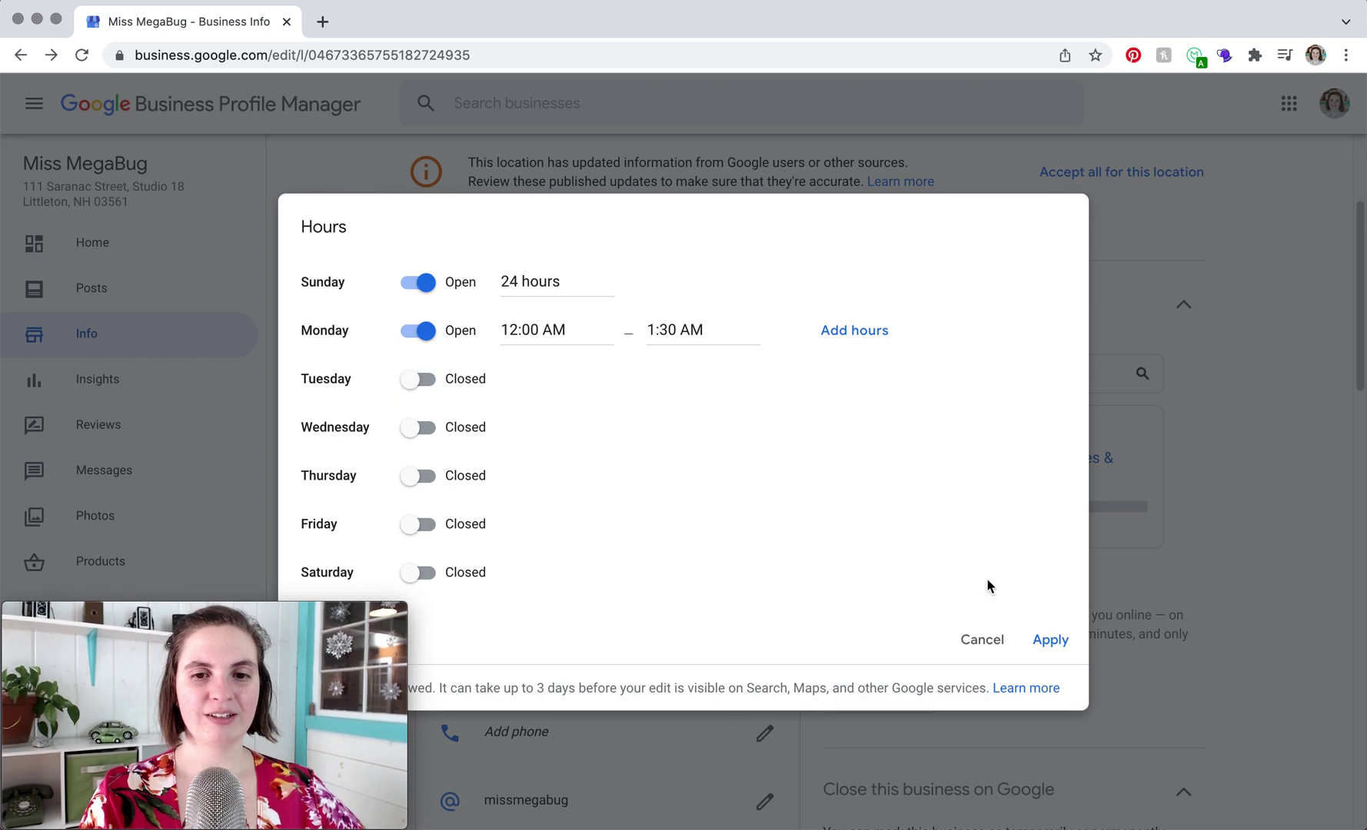
{"action": "left_click", "coordinate": [1049, 641]}
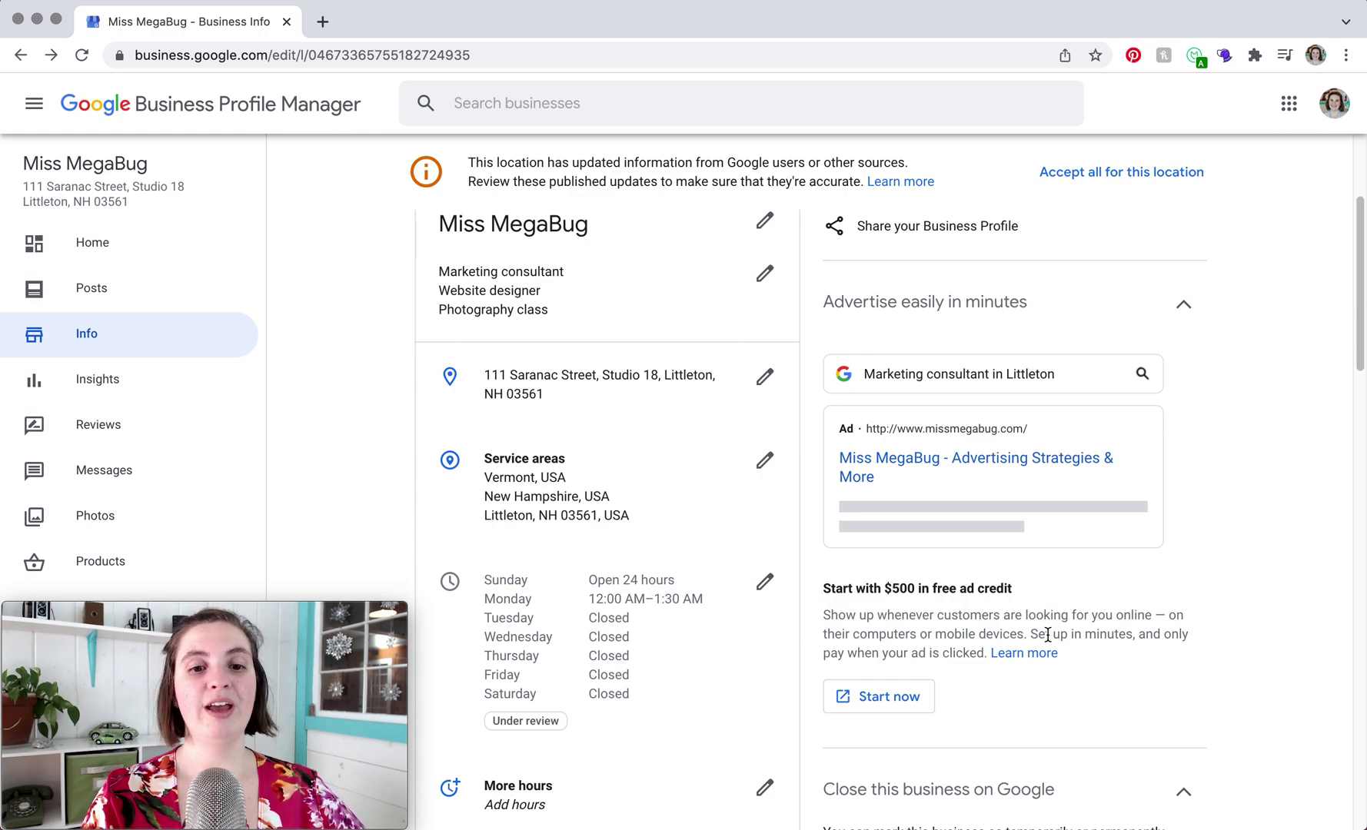
Step: Preview a second Monday time range in the hours editor, then cancel to keep the saved hours
{"action": "left_click", "coordinate": [769, 589]}
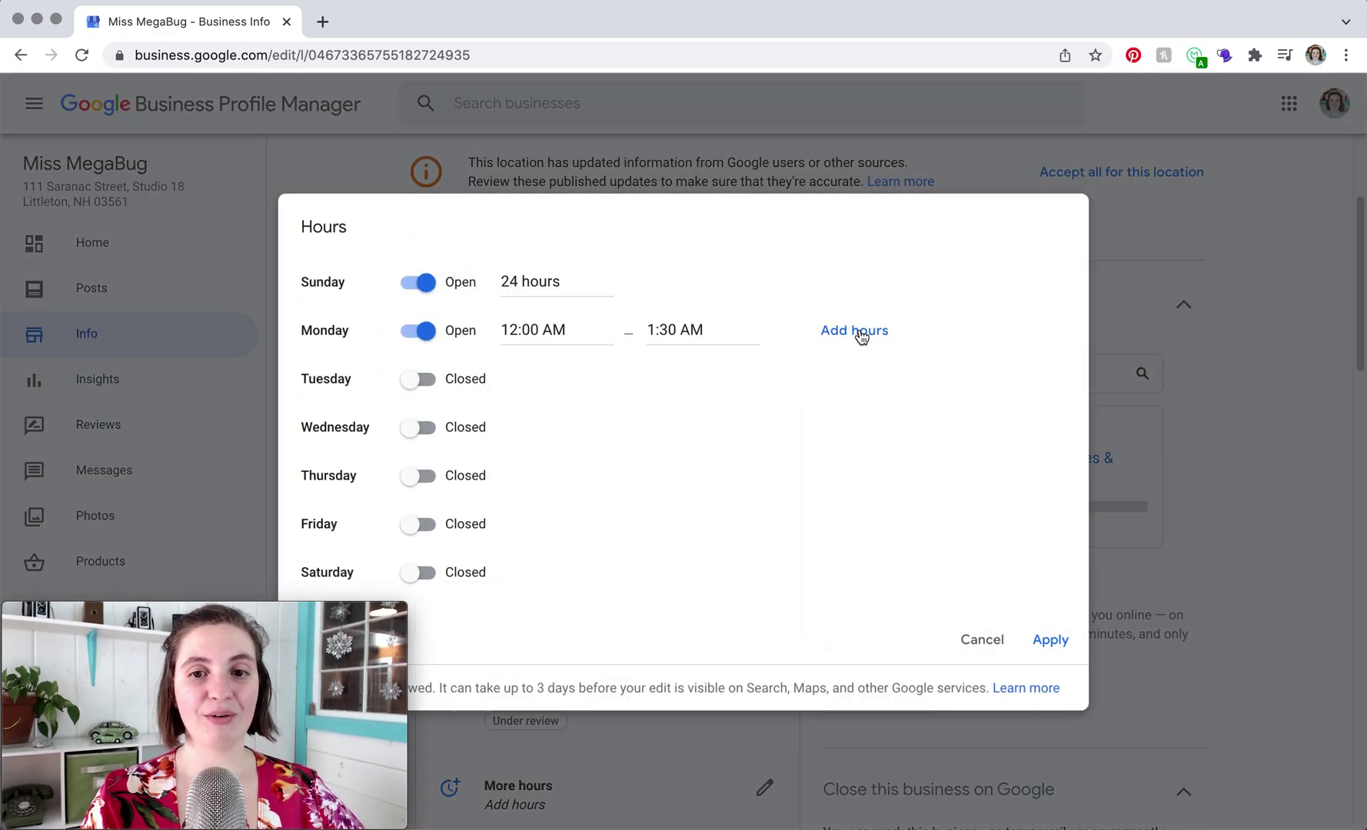
{"action": "left_click", "coordinate": [851, 331]}
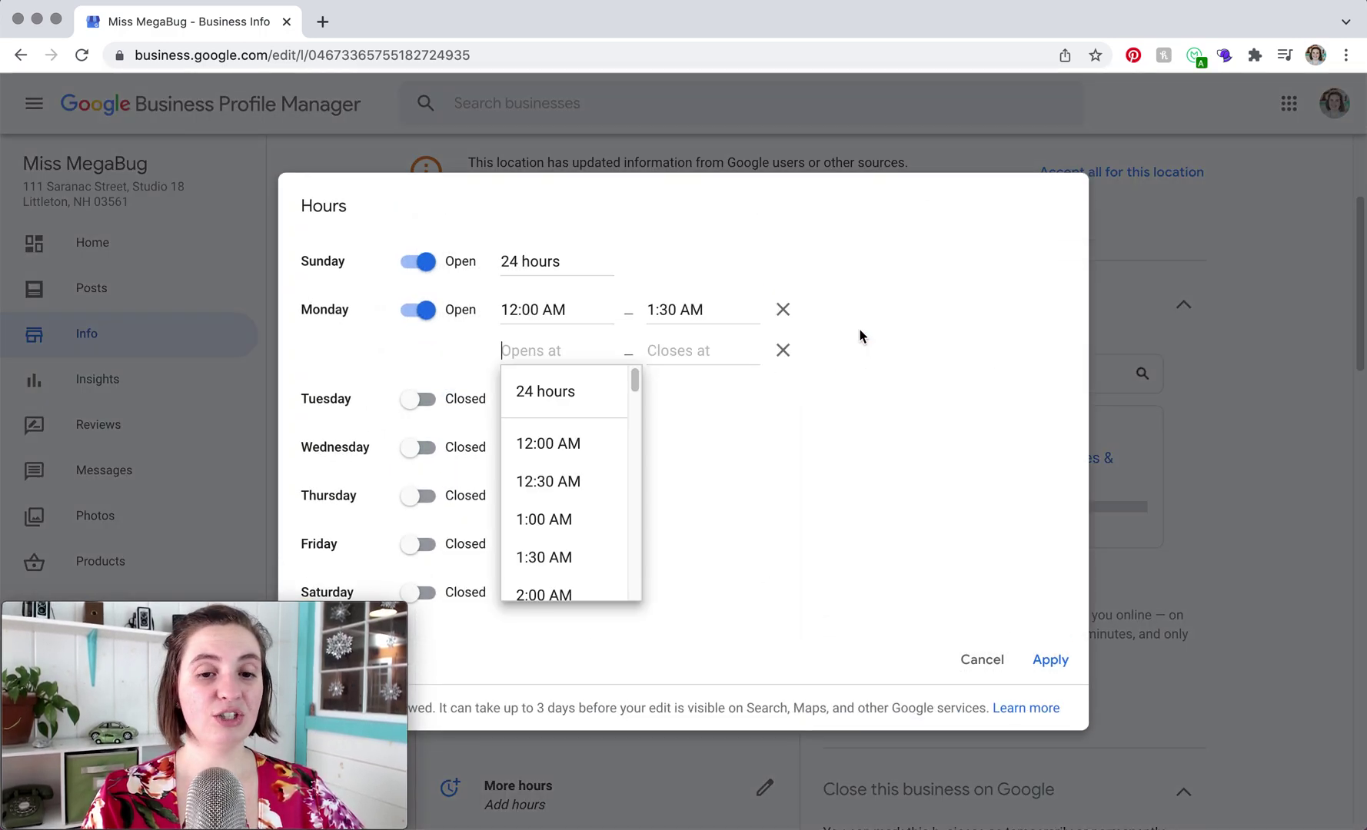
{"action": "left_click", "coordinate": [978, 660]}
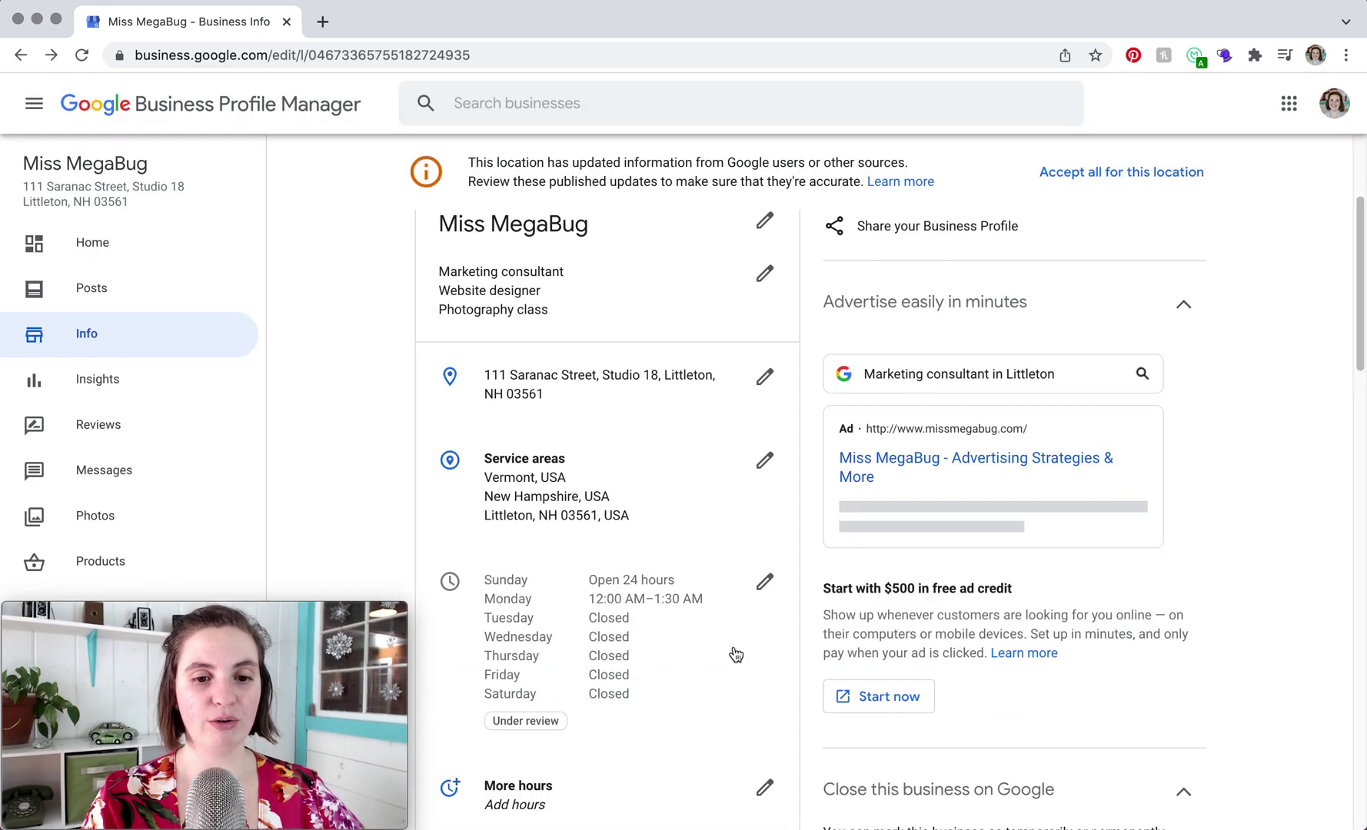
{"action": "scroll", "coordinate": [733, 654], "scroll_direction": "down", "scroll_amount": 3}
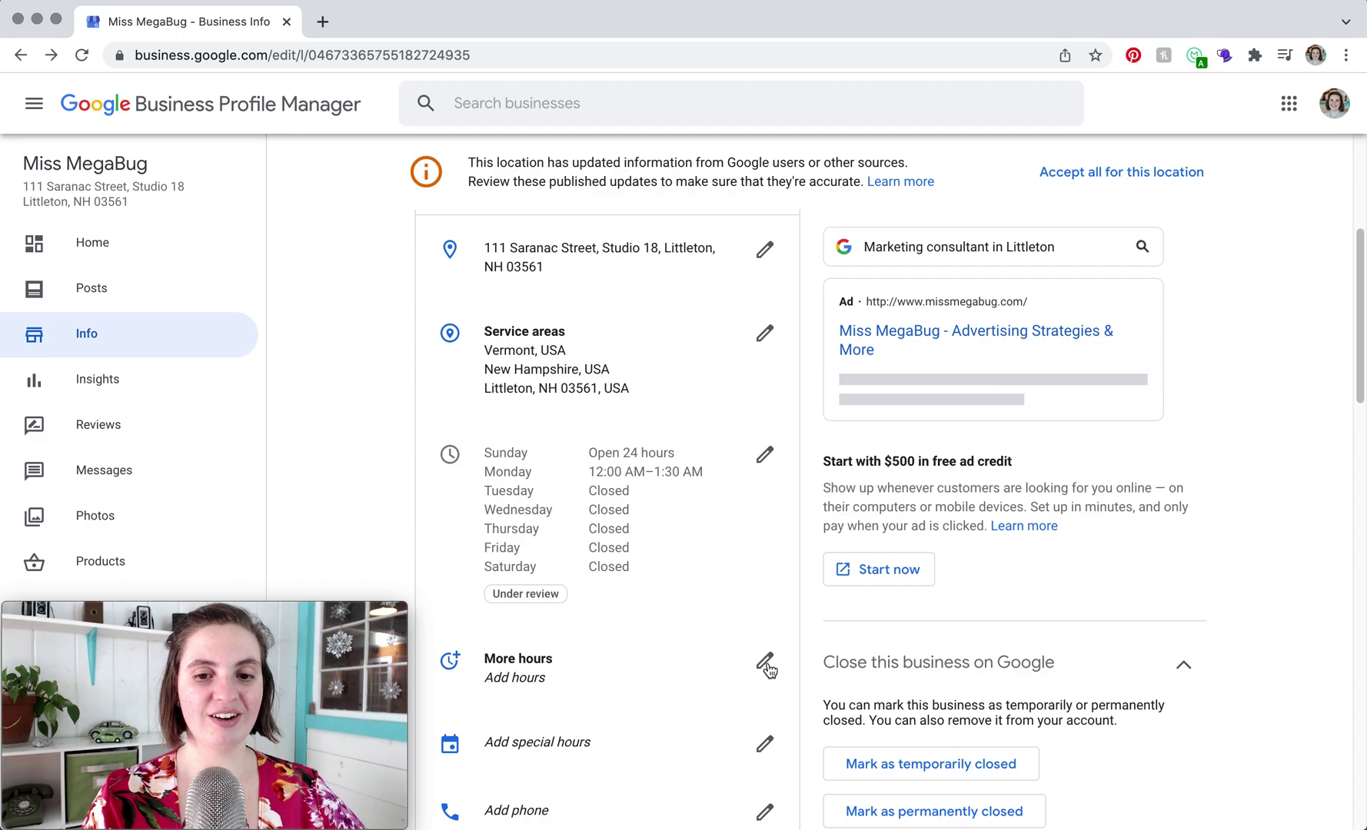
Step: Add Lunch hours under More hours with Sunday open 12:00 AM–2:00 AM
{"action": "left_click", "coordinate": [766, 664]}
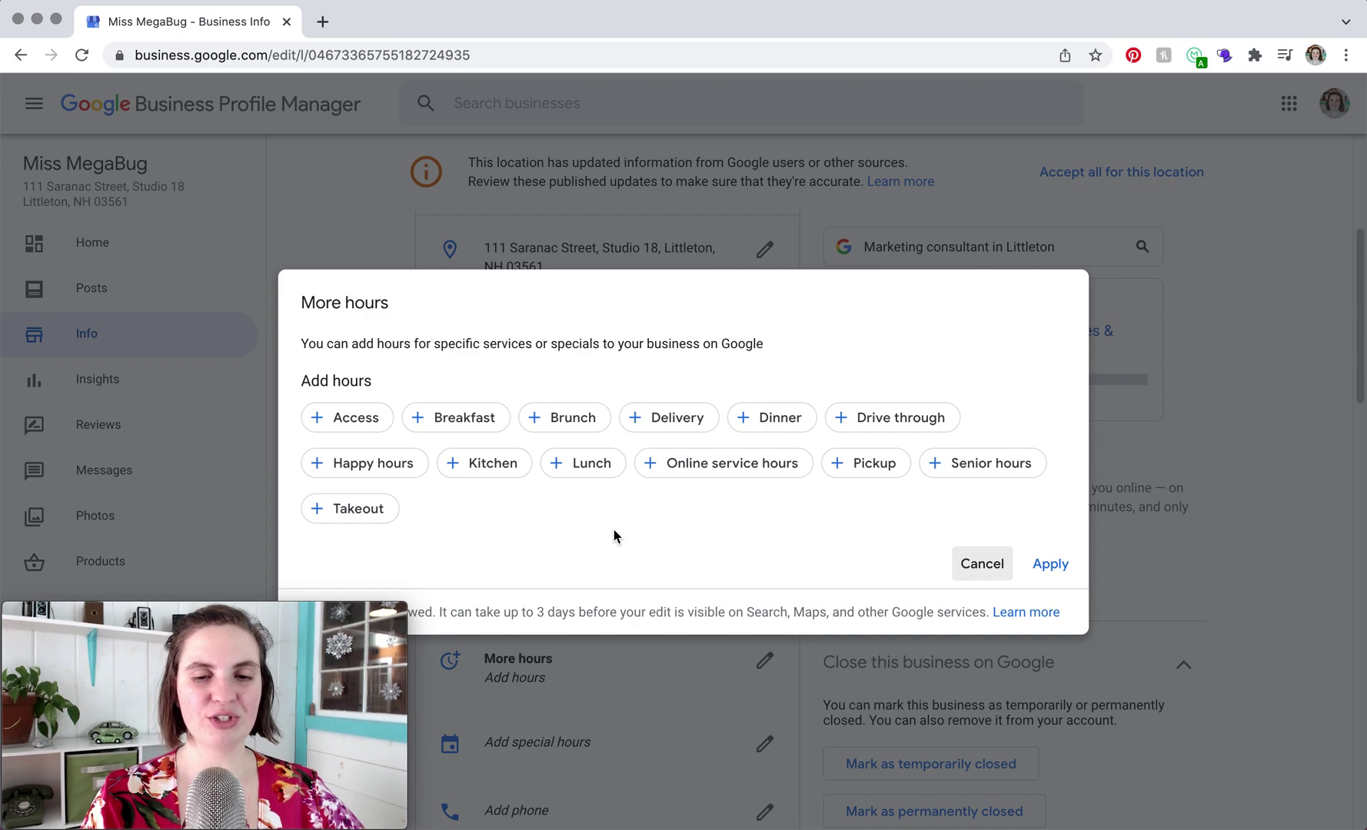
{"action": "left_click", "coordinate": [580, 471]}
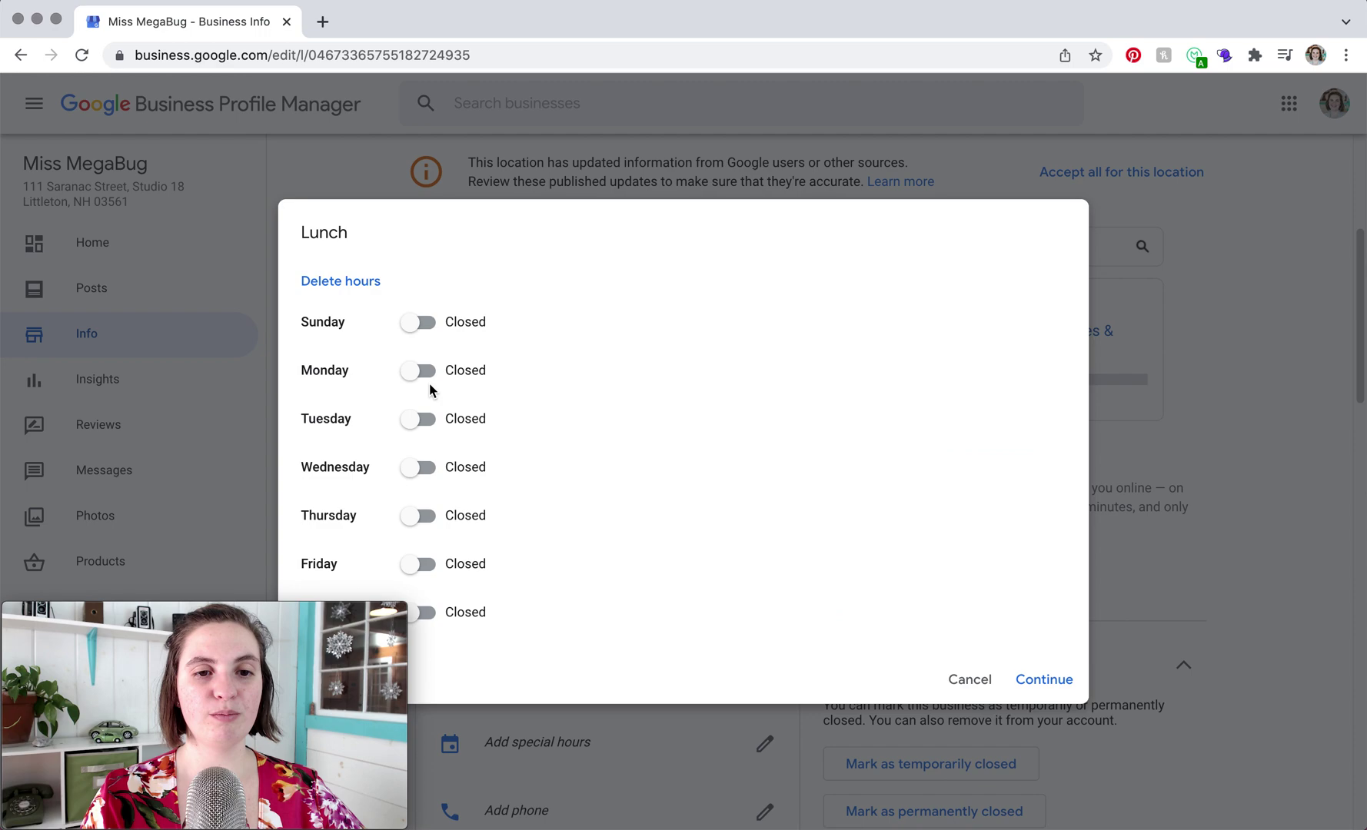
{"action": "left_click", "coordinate": [432, 324]}
{"action": "left_click", "coordinate": [552, 326]}
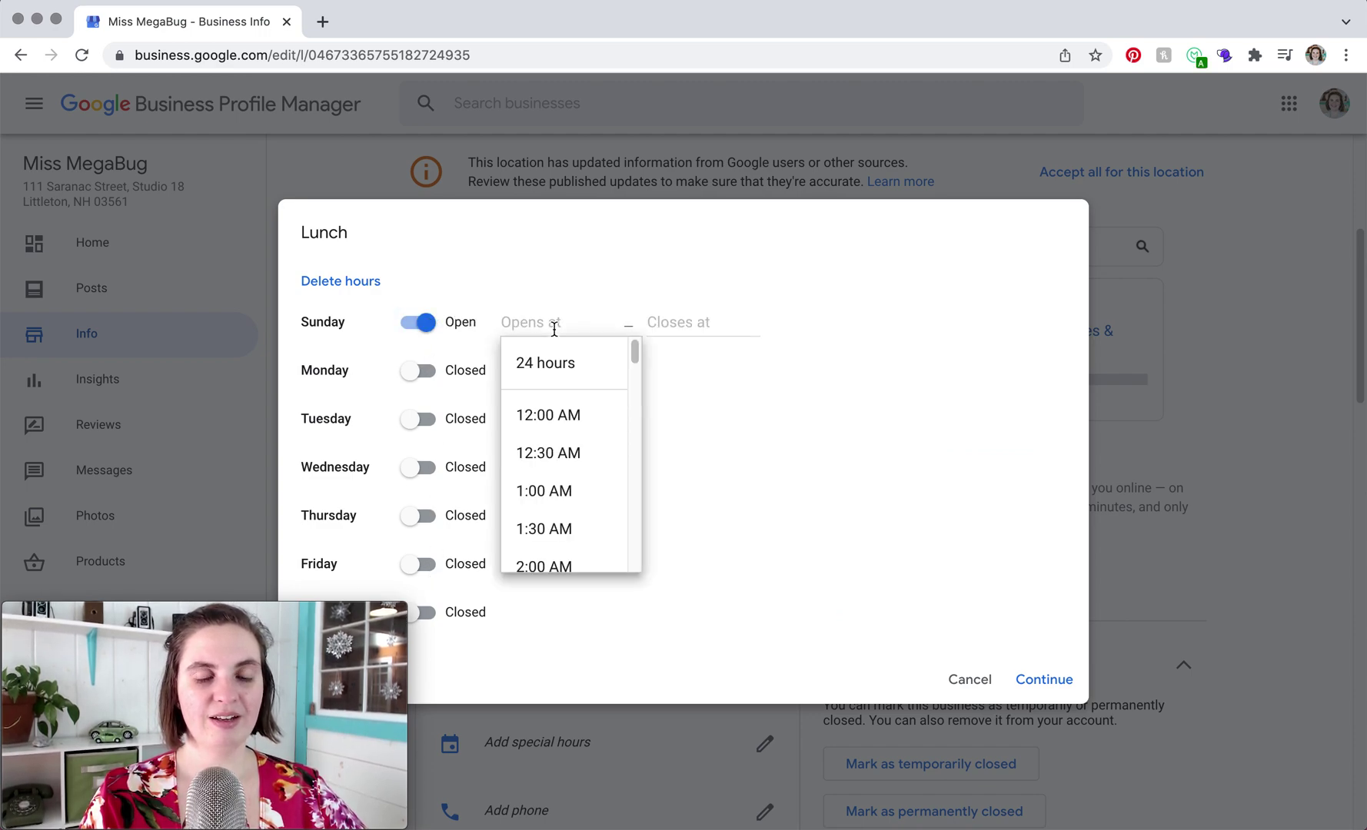
{"action": "left_click", "coordinate": [555, 419]}
{"action": "left_click", "coordinate": [655, 321]}
{"action": "left_click", "coordinate": [686, 565]}
{"action": "left_click", "coordinate": [1031, 683]}
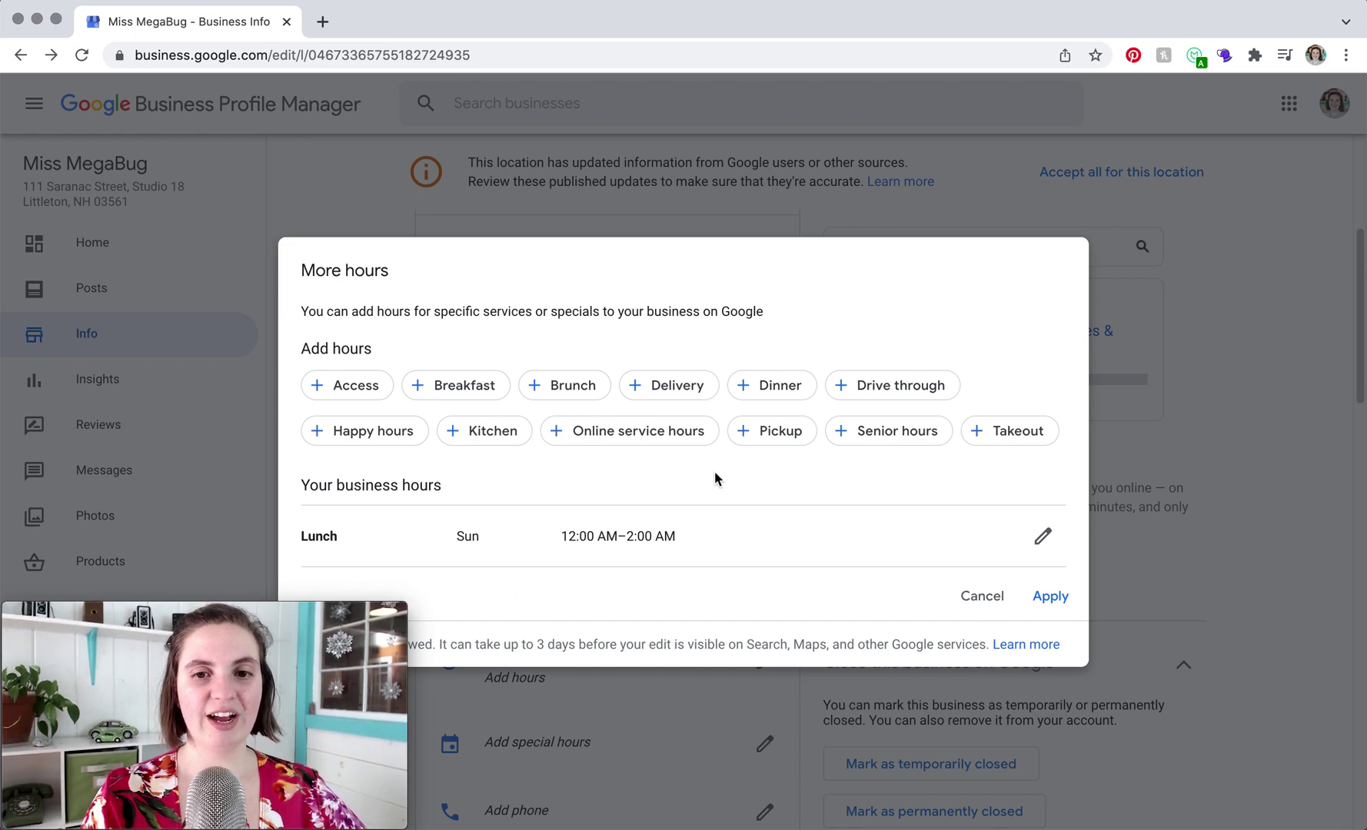
Step: Add Sunday Dinner hours of 2:00 AM–5:00 AM and save both Lunch and Dinner
{"action": "left_click", "coordinate": [763, 393]}
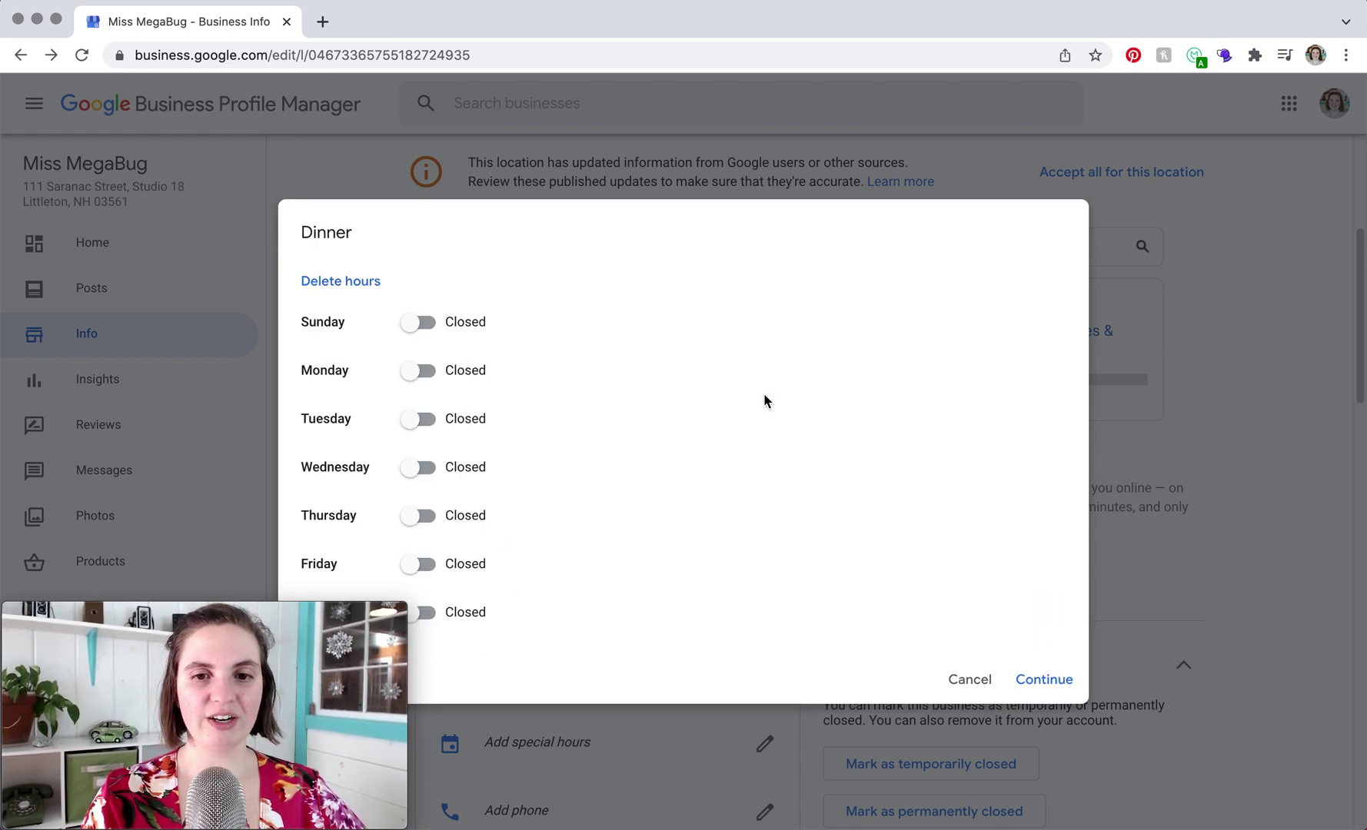
{"action": "left_click", "coordinate": [431, 328]}
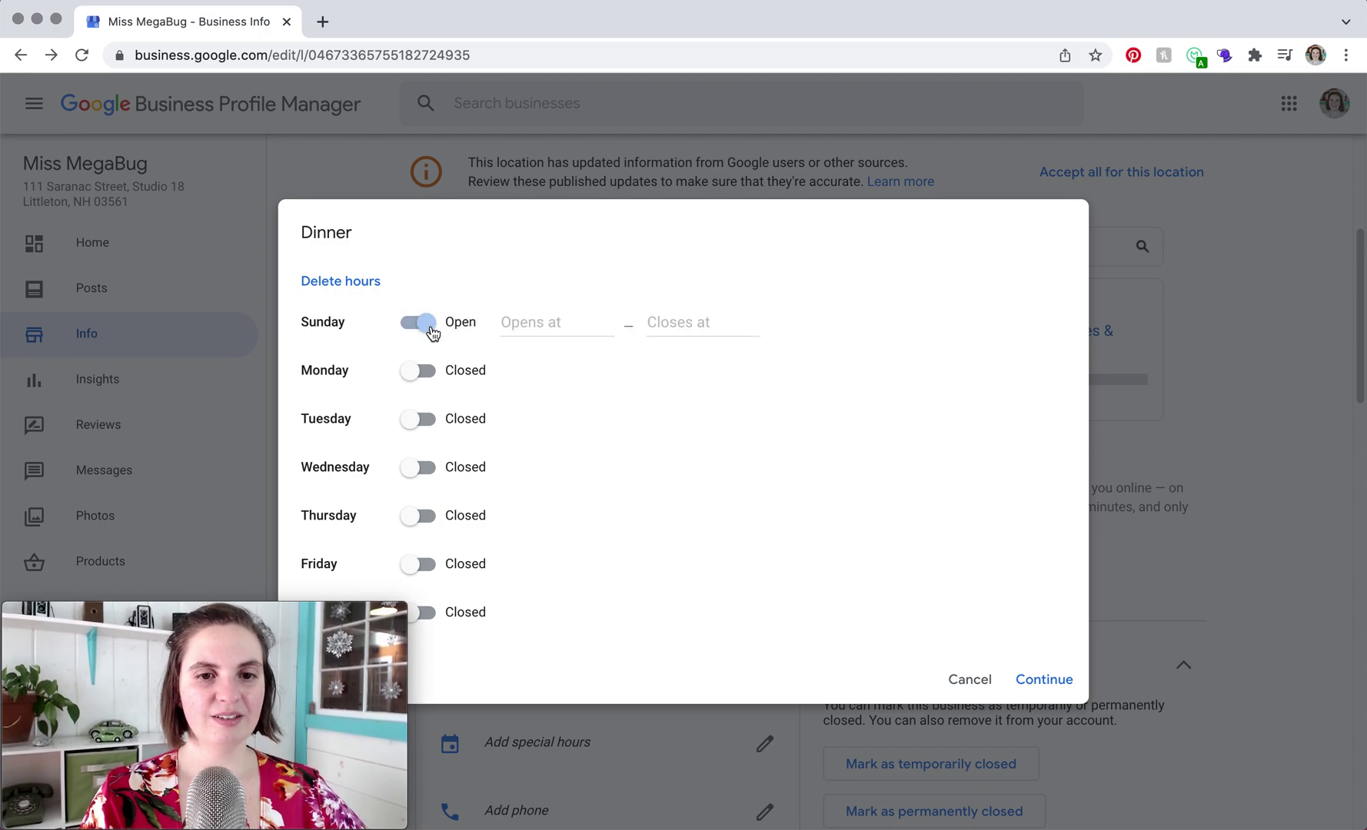
{"action": "left_click", "coordinate": [552, 322]}
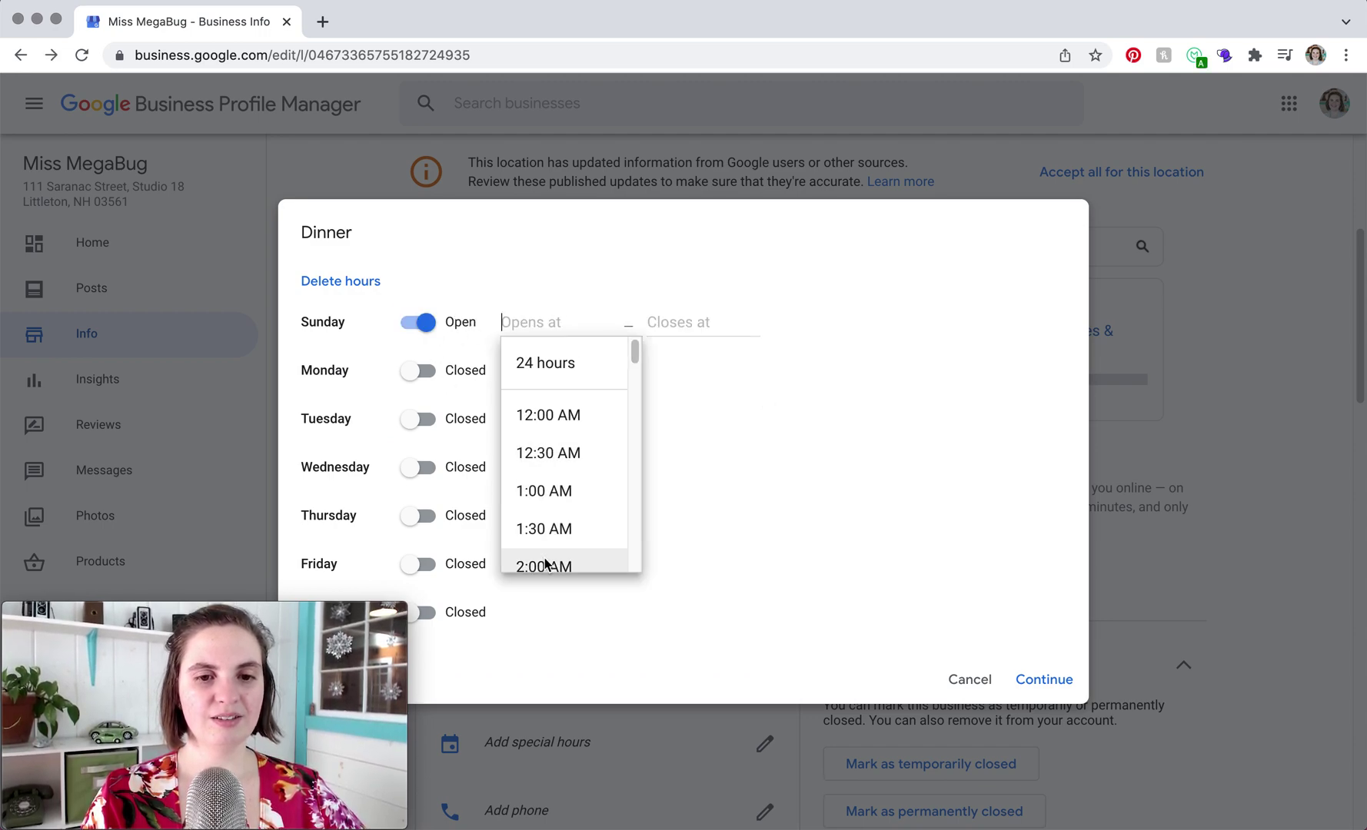
{"action": "left_click", "coordinate": [545, 566]}
{"action": "left_click", "coordinate": [675, 322]}
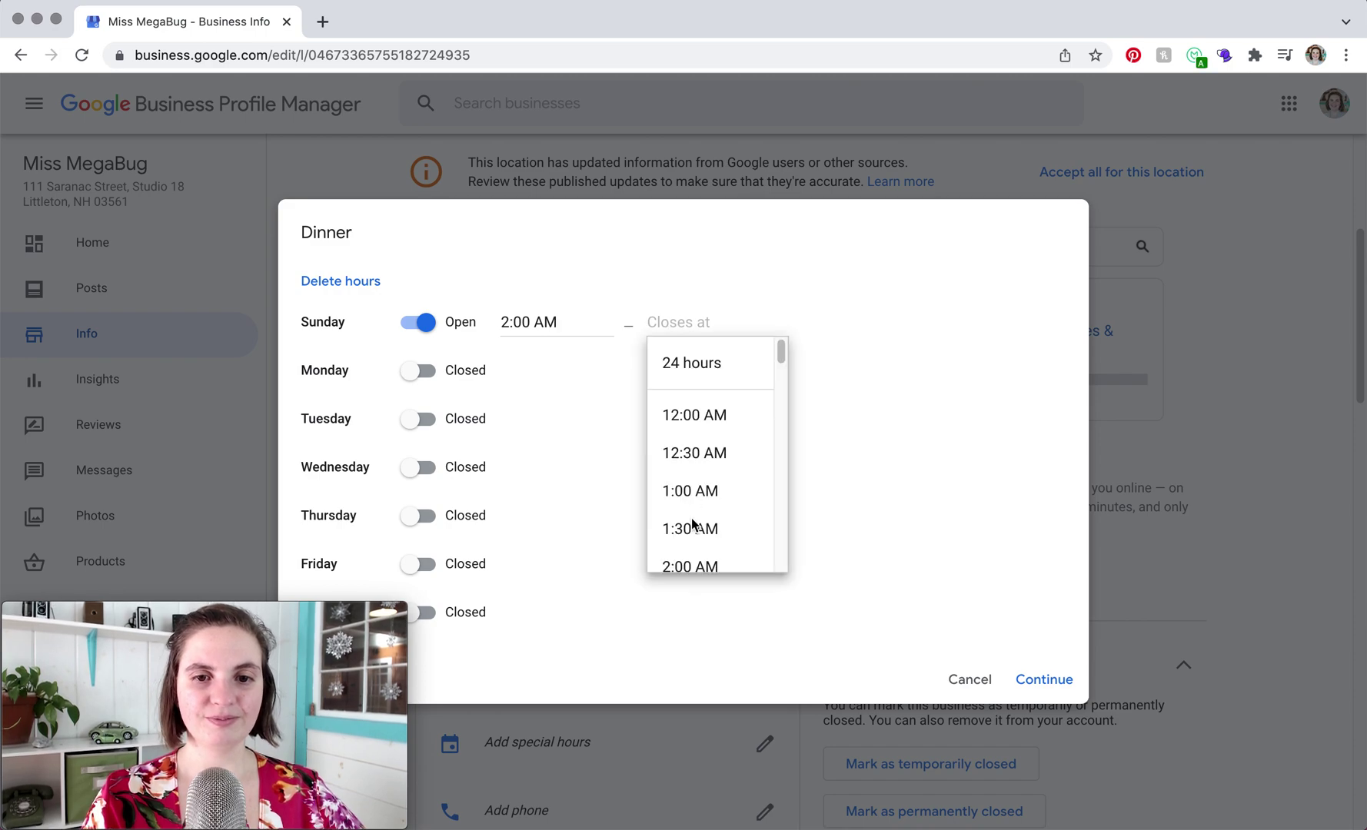
{"action": "scroll", "coordinate": [691, 520], "scroll_direction": "down", "scroll_amount": 3}
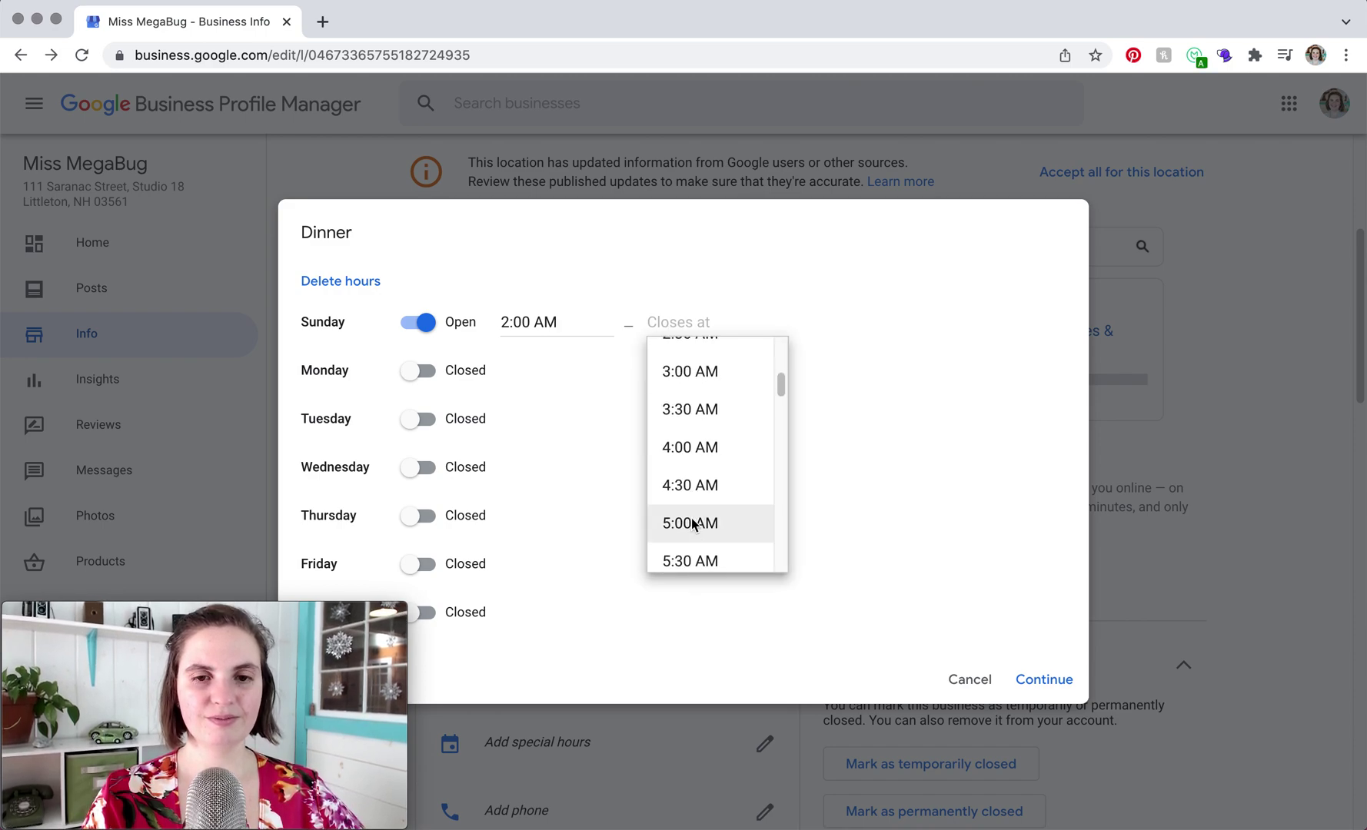
{"action": "left_click", "coordinate": [691, 523]}
{"action": "left_click", "coordinate": [1038, 685]}
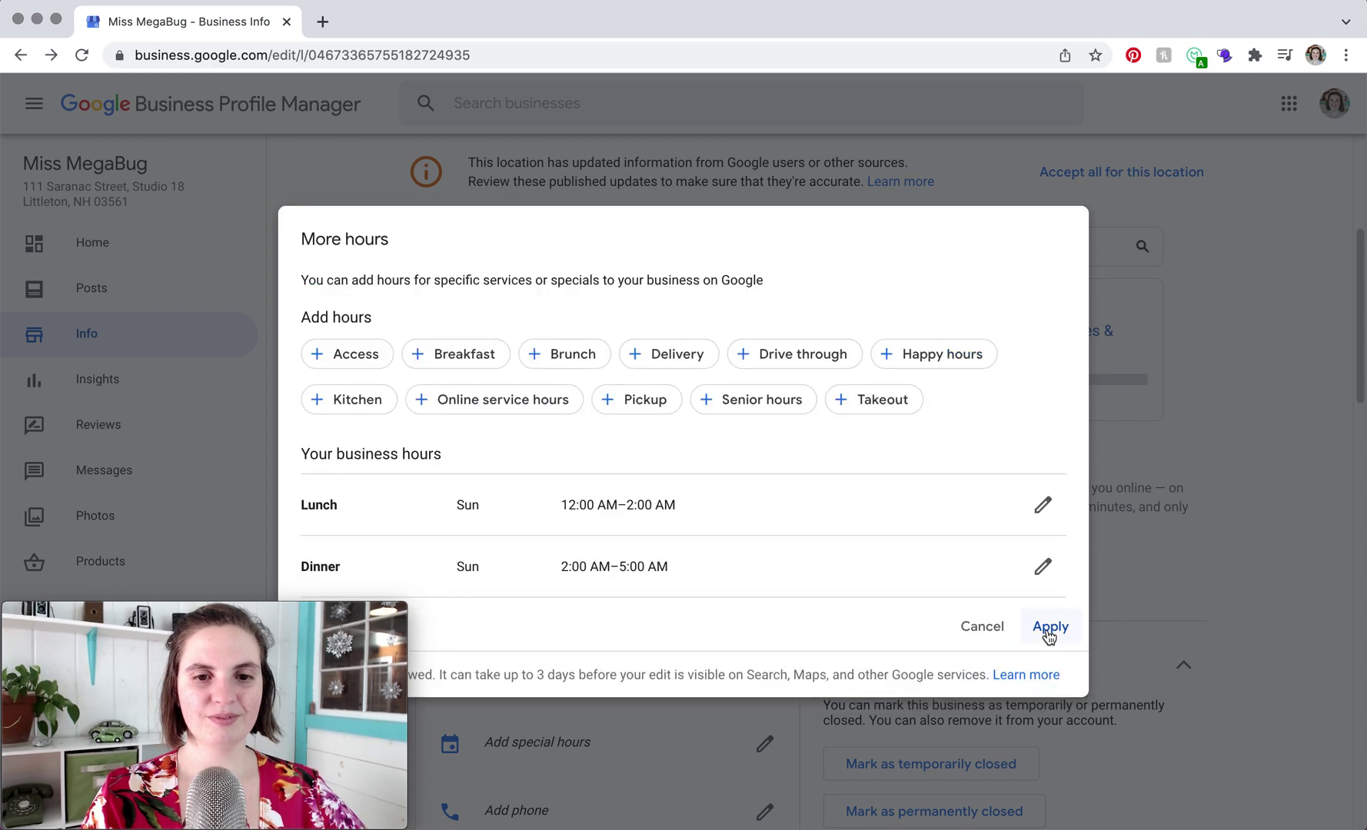
{"action": "left_click", "coordinate": [1047, 629]}
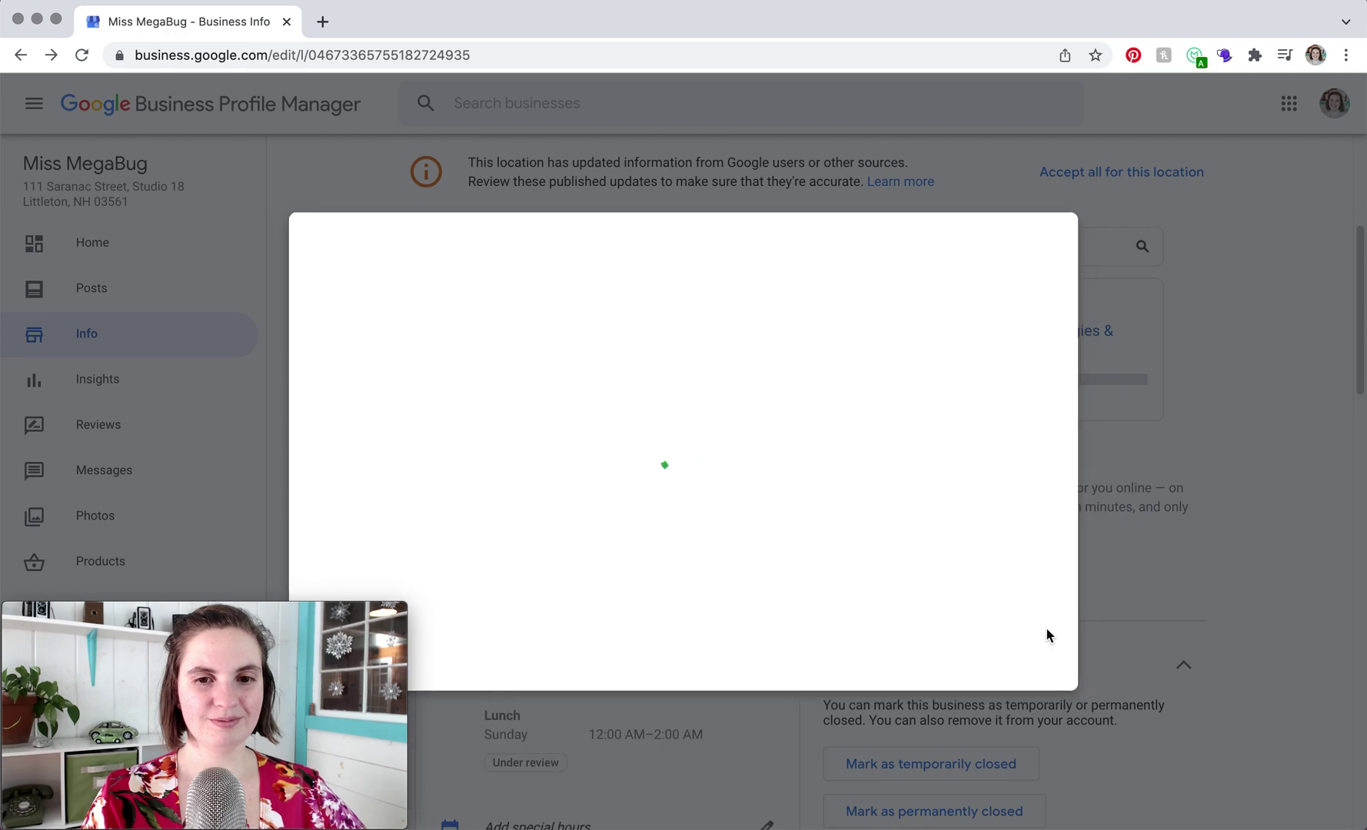
{"action": "scroll", "coordinate": [689, 641], "scroll_direction": "down", "scroll_amount": 2}
{"action": "scroll", "coordinate": [688, 641], "scroll_direction": "down", "scroll_amount": 2}
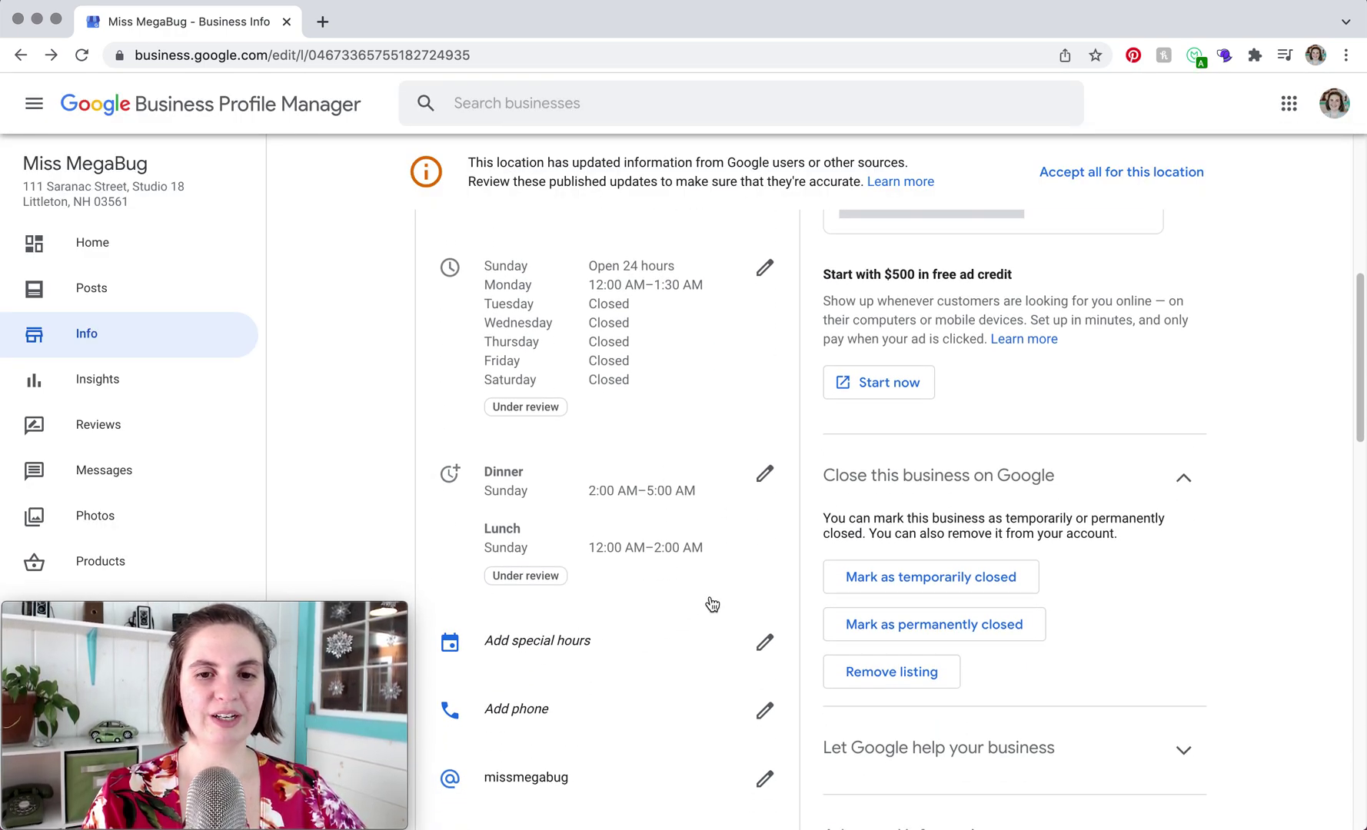
{"action": "left_click", "coordinate": [765, 476]}
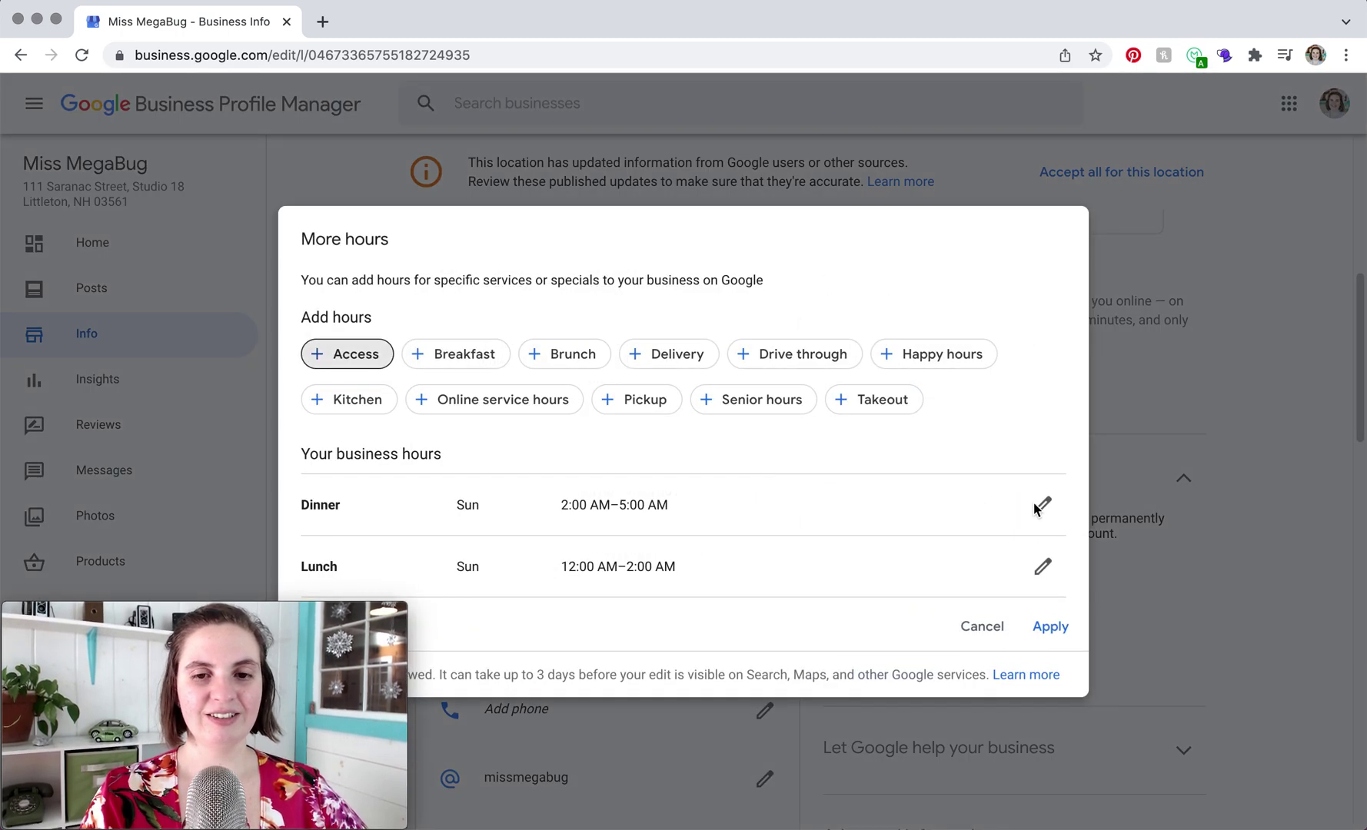
{"action": "left_click", "coordinate": [1042, 505]}
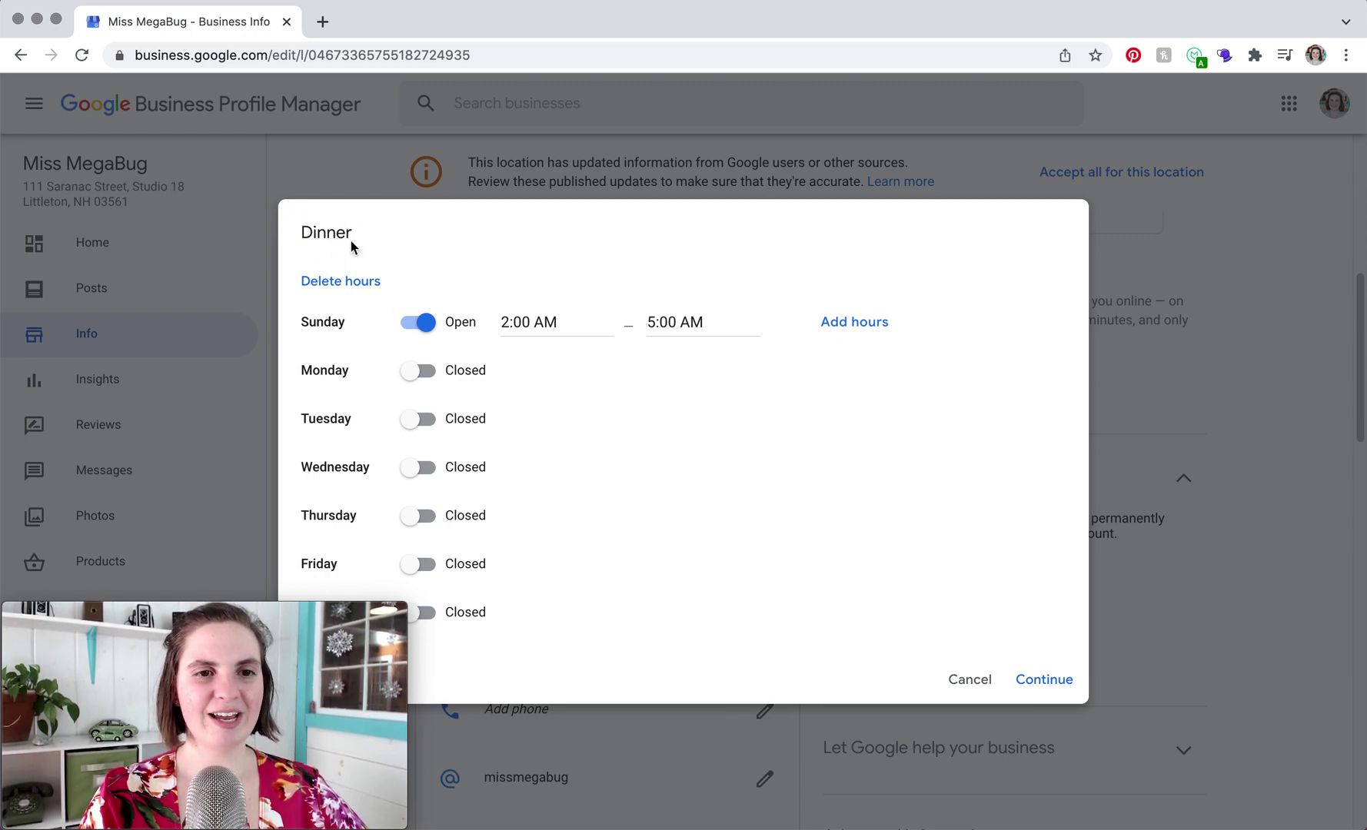
{"action": "left_click", "coordinate": [970, 680]}
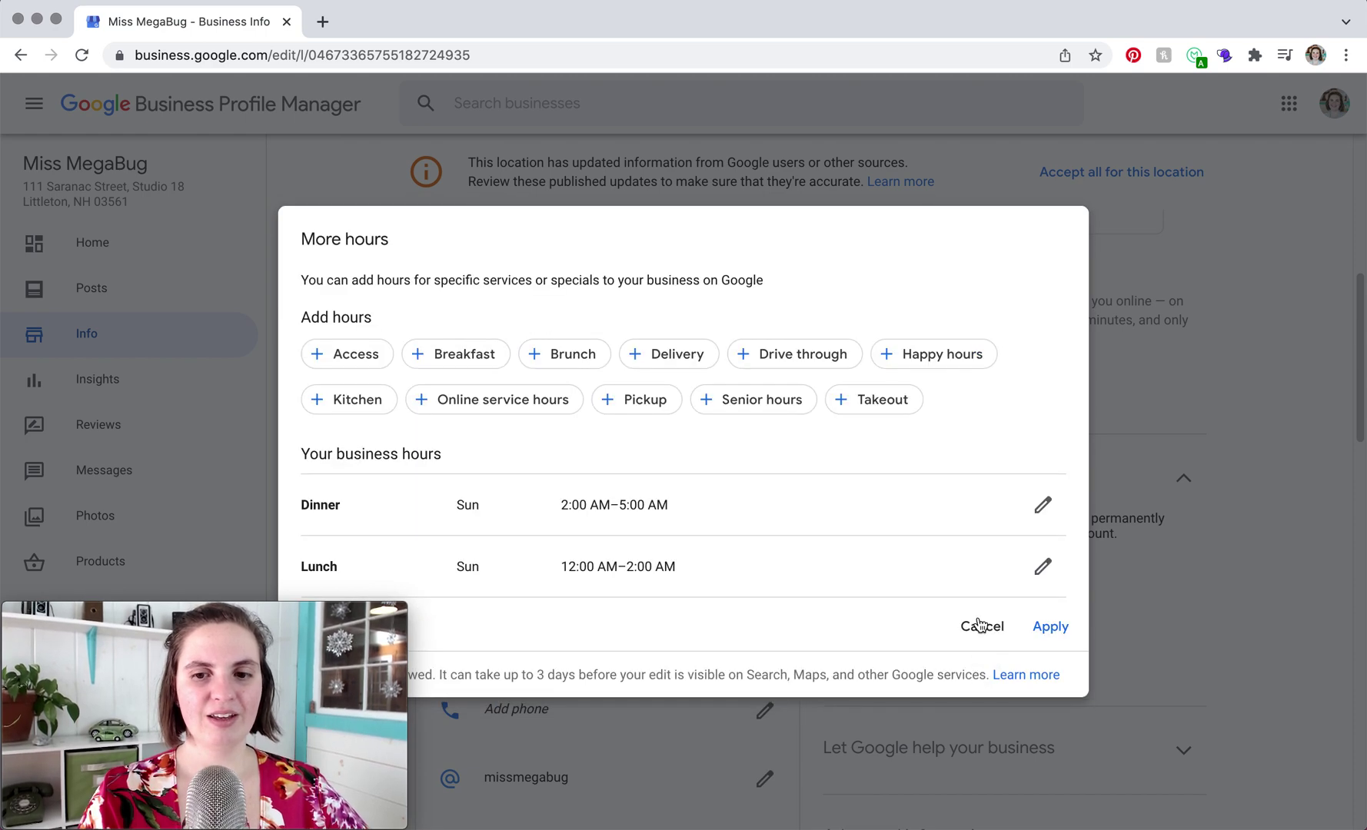
{"action": "left_click", "coordinate": [978, 628]}
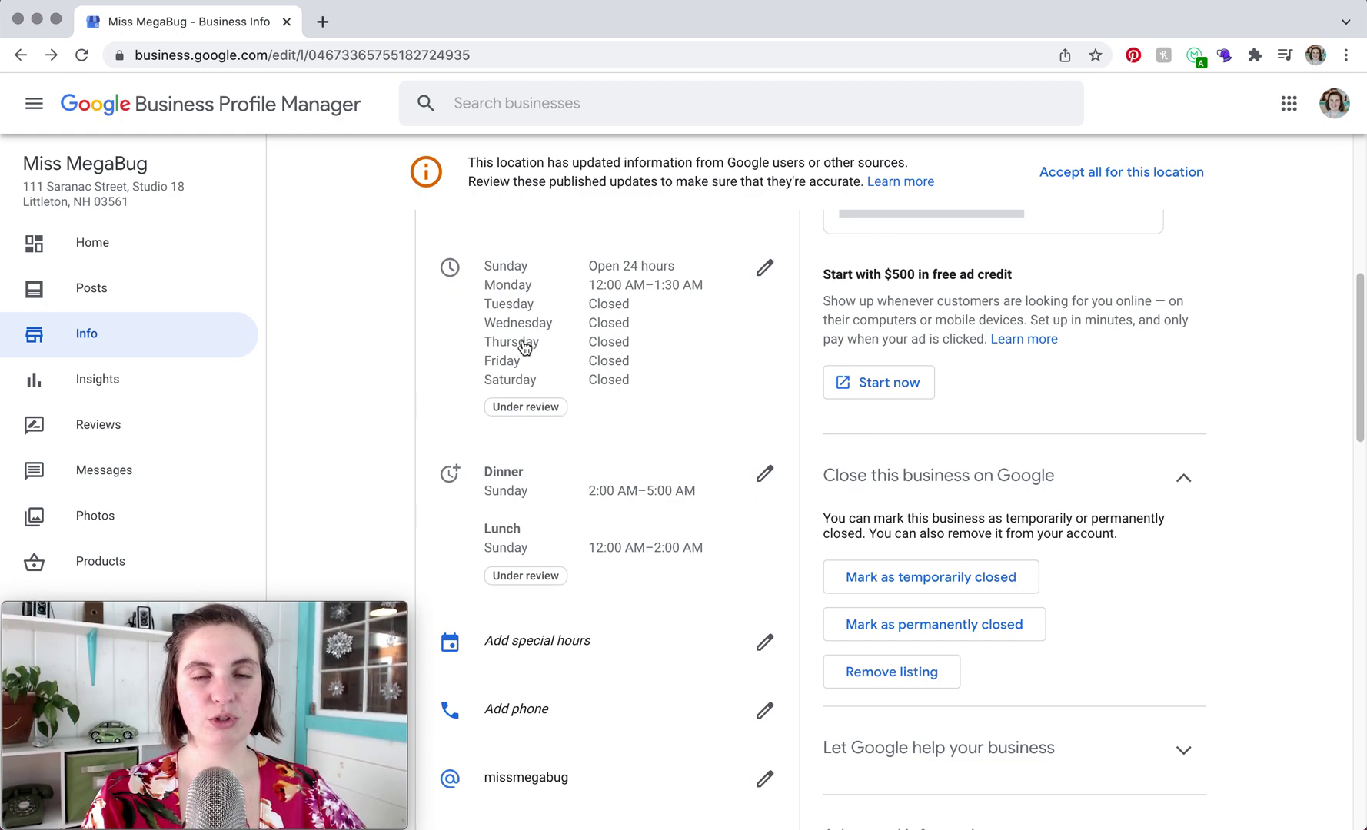
{"action": "scroll", "coordinate": [525, 346], "scroll_direction": "down", "scroll_amount": 1}
{"action": "scroll", "coordinate": [526, 346], "scroll_direction": "up", "scroll_amount": 2}
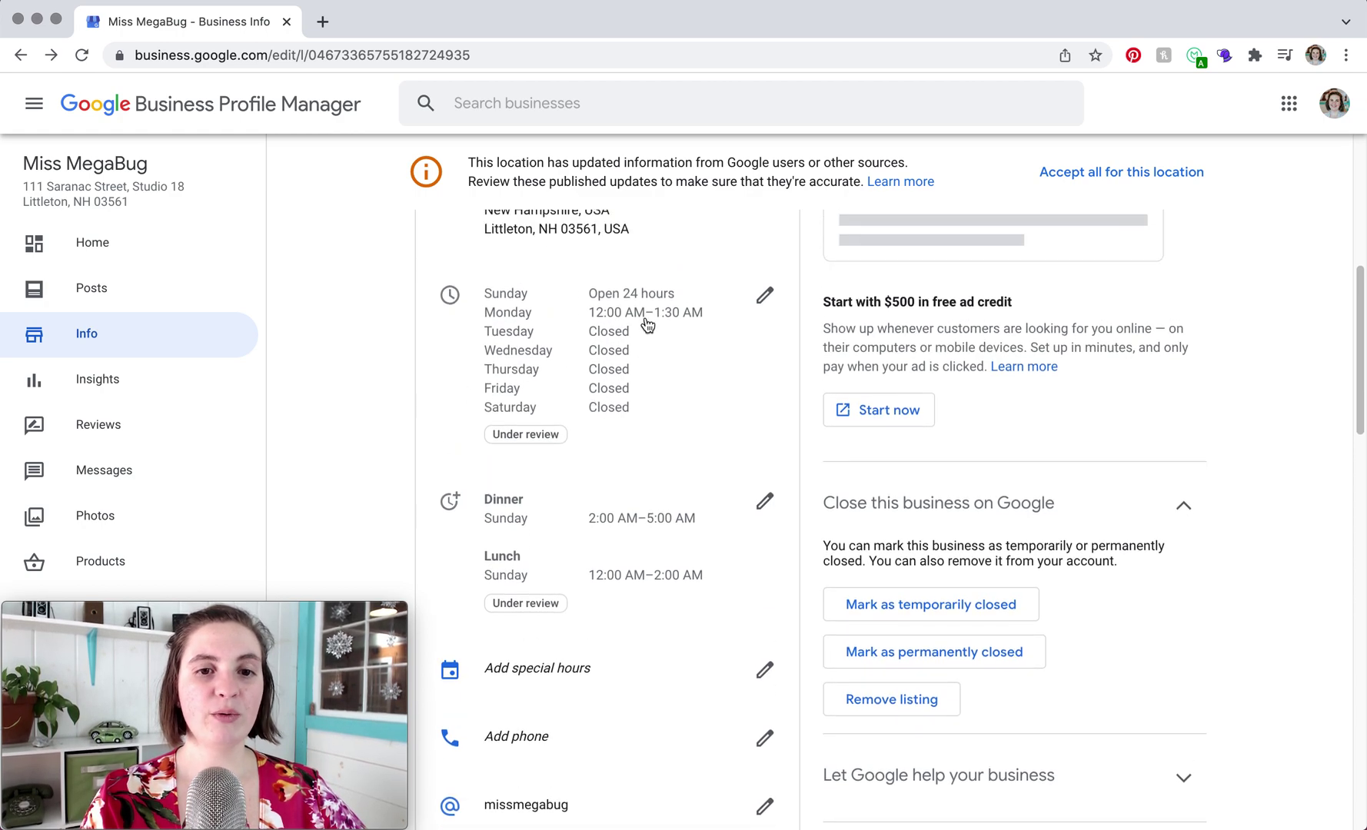
{"action": "scroll", "coordinate": [646, 325], "scroll_direction": "down", "scroll_amount": 2}
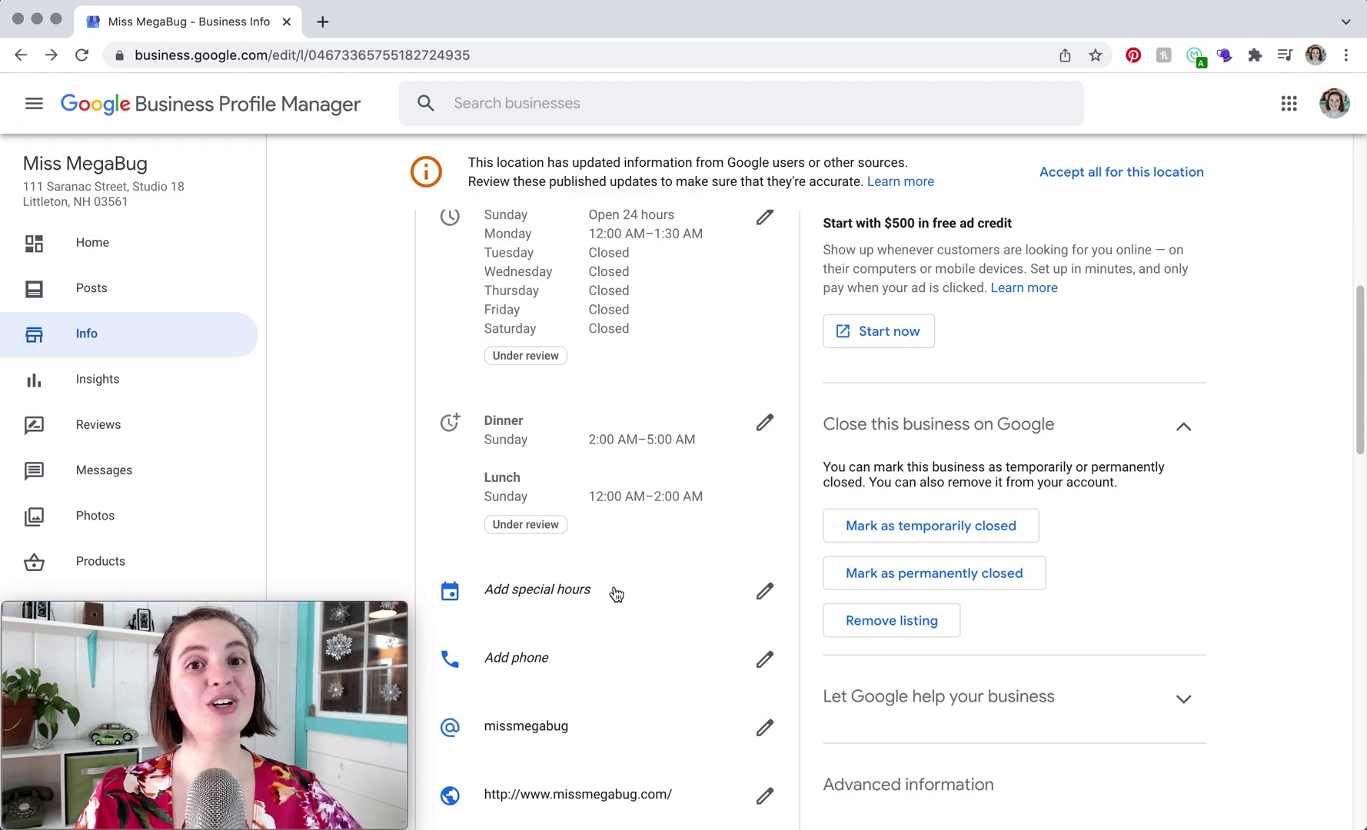
{"action": "left_click", "coordinate": [764, 592]}
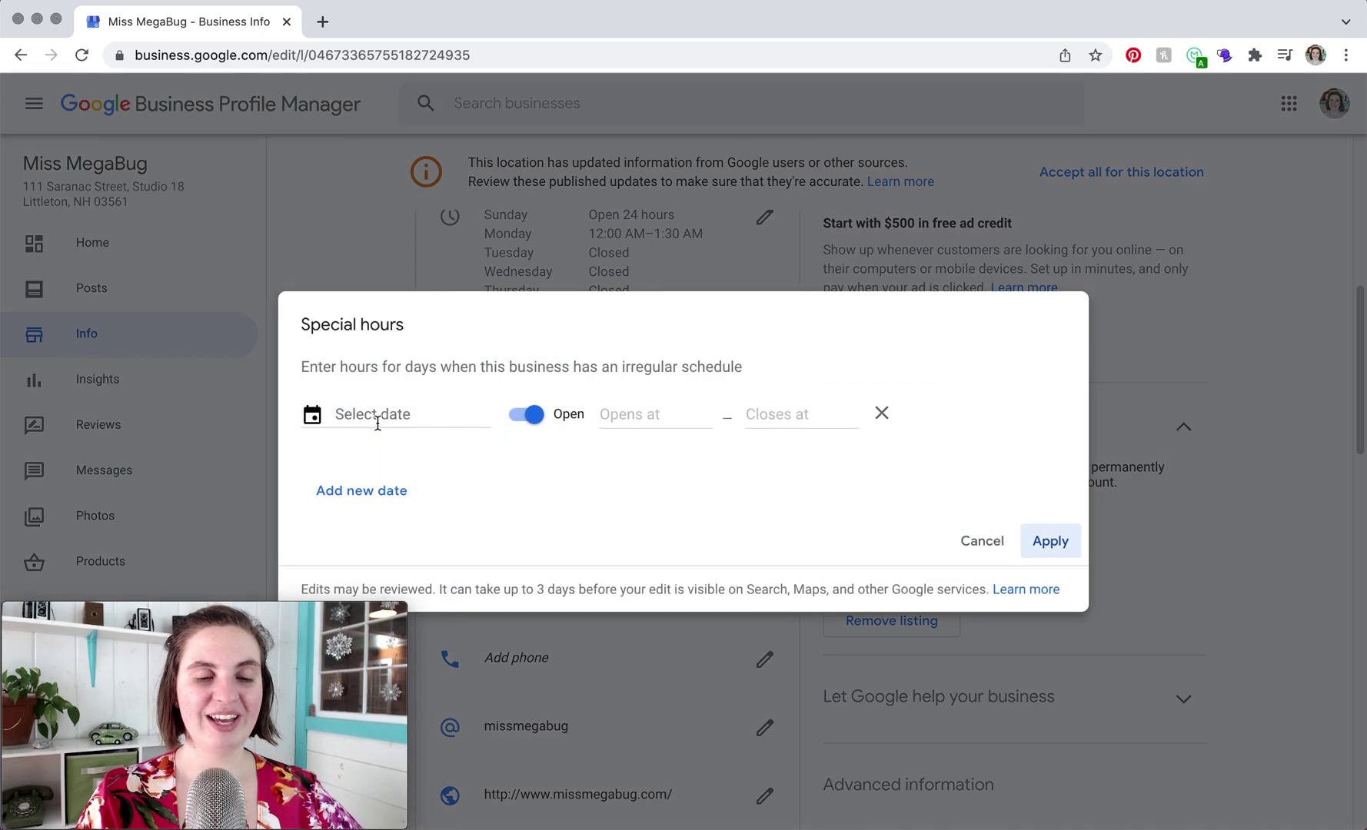
{"action": "left_click", "coordinate": [318, 416]}
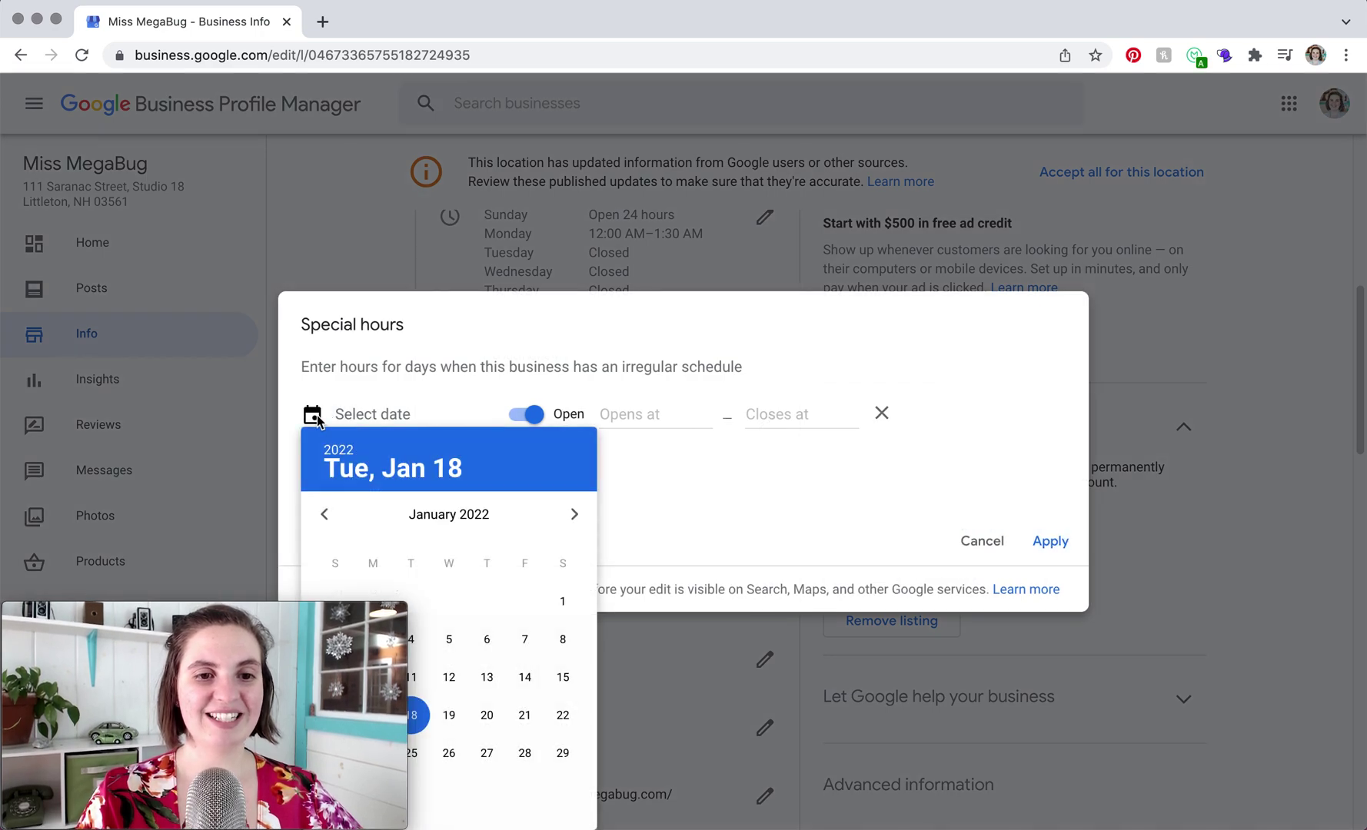
{"action": "left_click", "coordinate": [575, 515]}
{"action": "left_click", "coordinate": [574, 517]}
{"action": "left_click", "coordinate": [574, 516]}
{"action": "left_click", "coordinate": [574, 515]}
{"action": "left_click", "coordinate": [574, 516]}
{"action": "left_click", "coordinate": [574, 515]}
{"action": "left_click", "coordinate": [574, 516]}
{"action": "left_click", "coordinate": [574, 515]}
{"action": "left_click", "coordinate": [574, 515]}
{"action": "left_click", "coordinate": [575, 515]}
{"action": "left_click", "coordinate": [574, 515]}
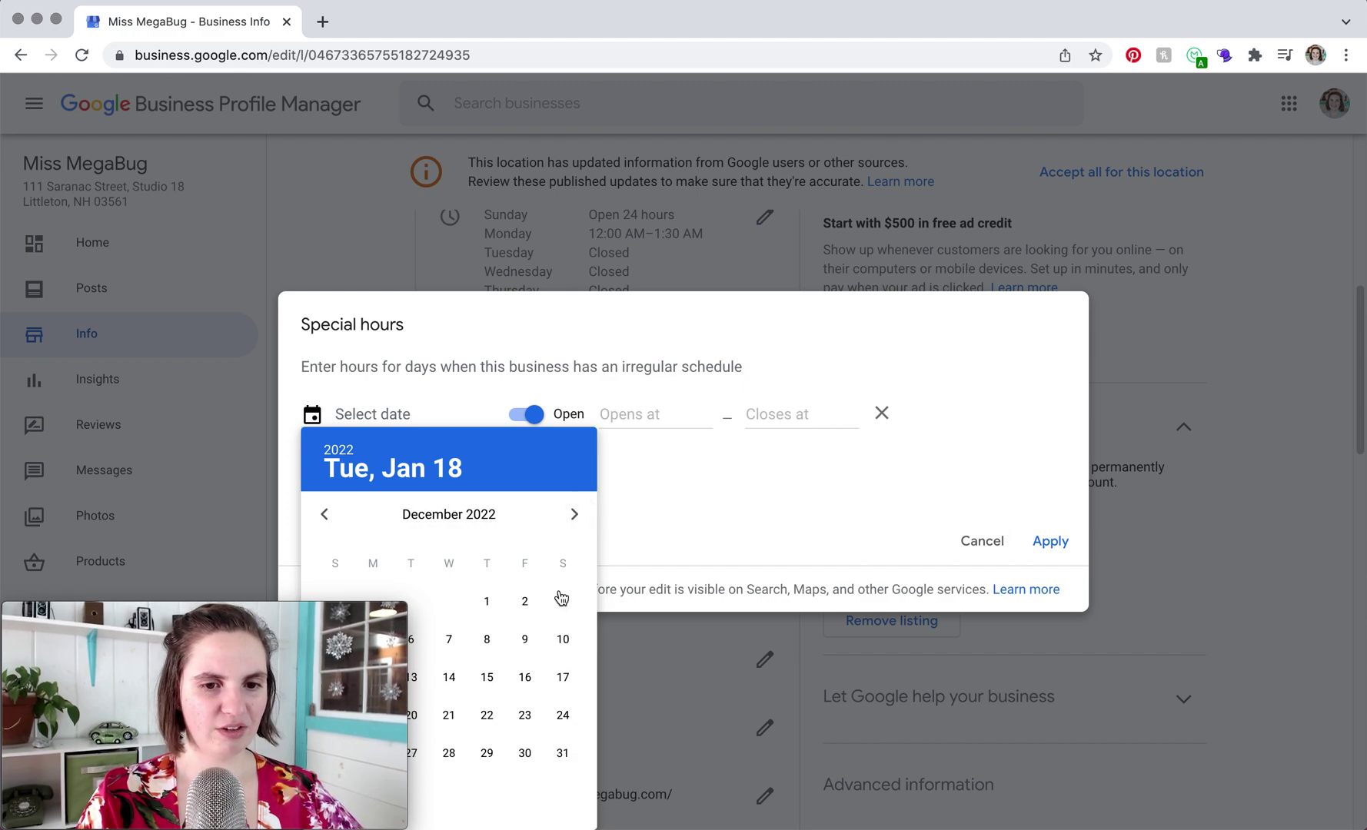
{"action": "left_click", "coordinate": [564, 717]}
{"action": "left_click", "coordinate": [618, 414]}
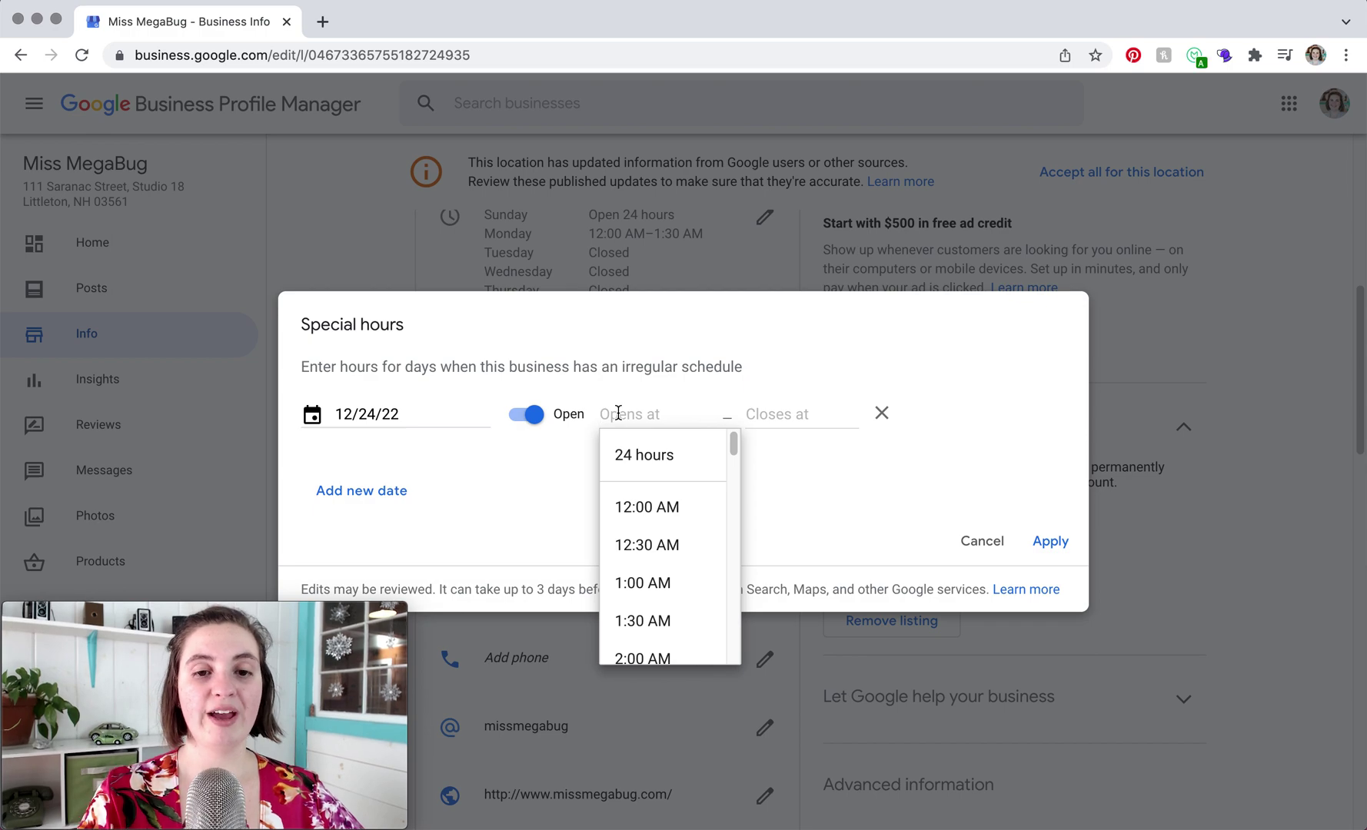
{"action": "left_click", "coordinate": [644, 509]}
{"action": "left_click", "coordinate": [762, 406]}
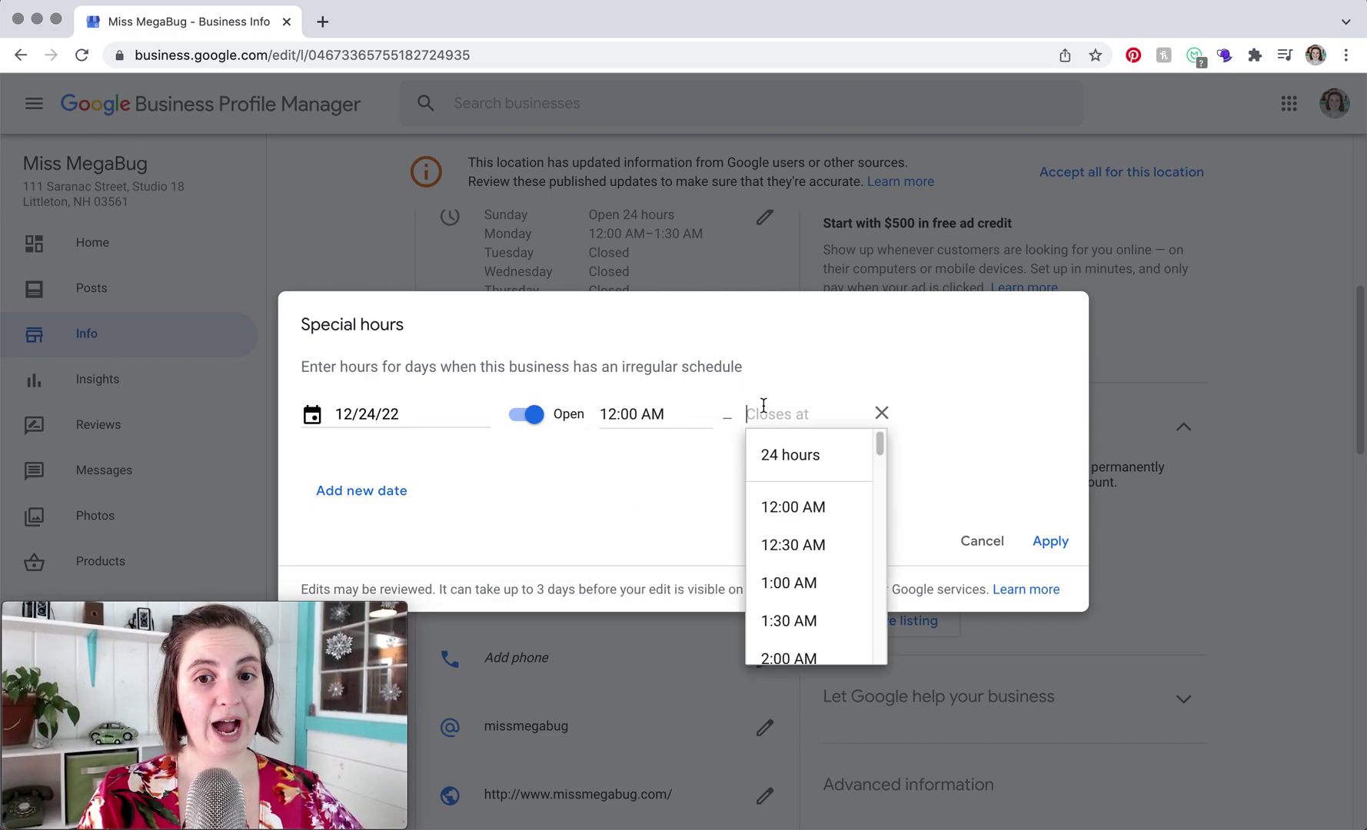
{"action": "left_click", "coordinate": [778, 656]}
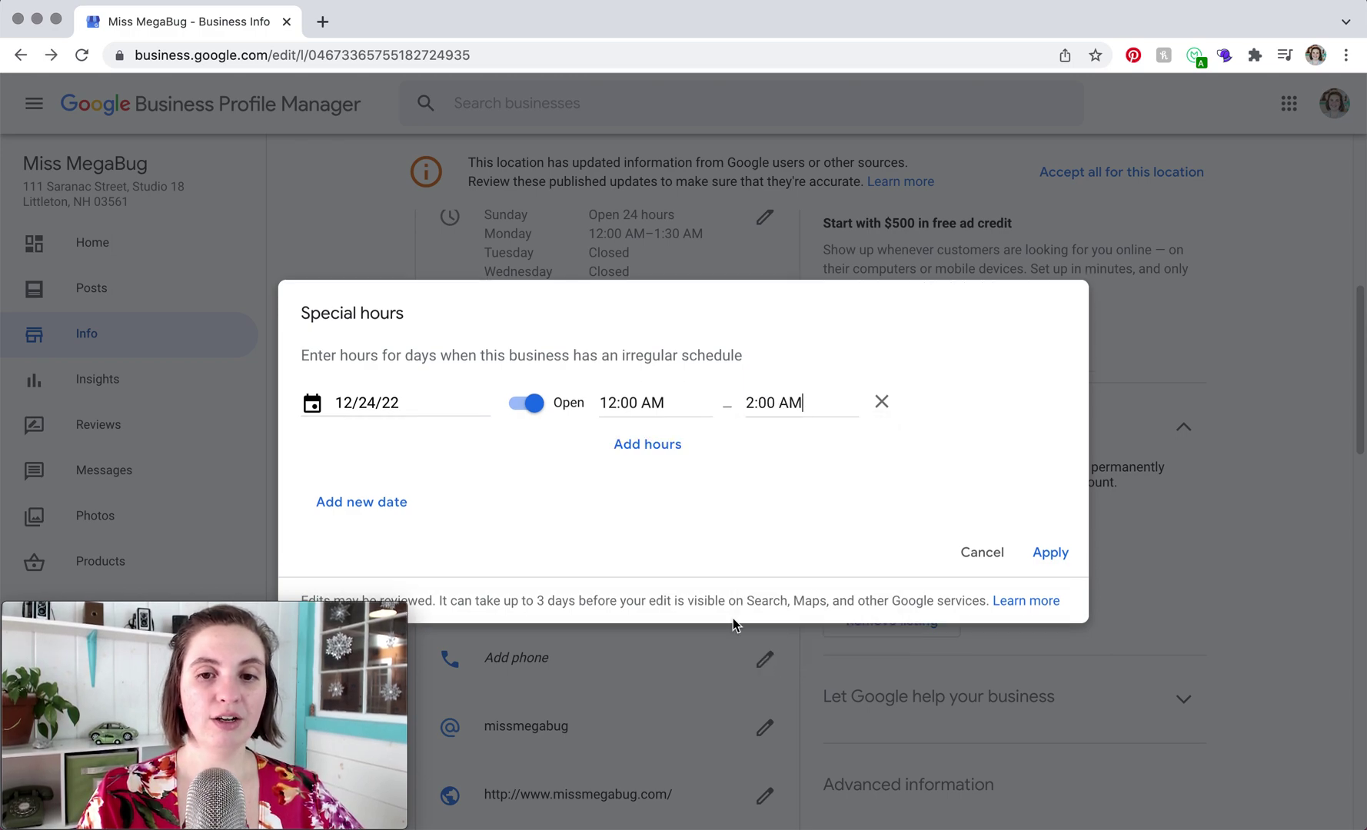
{"action": "left_click", "coordinate": [520, 402]}
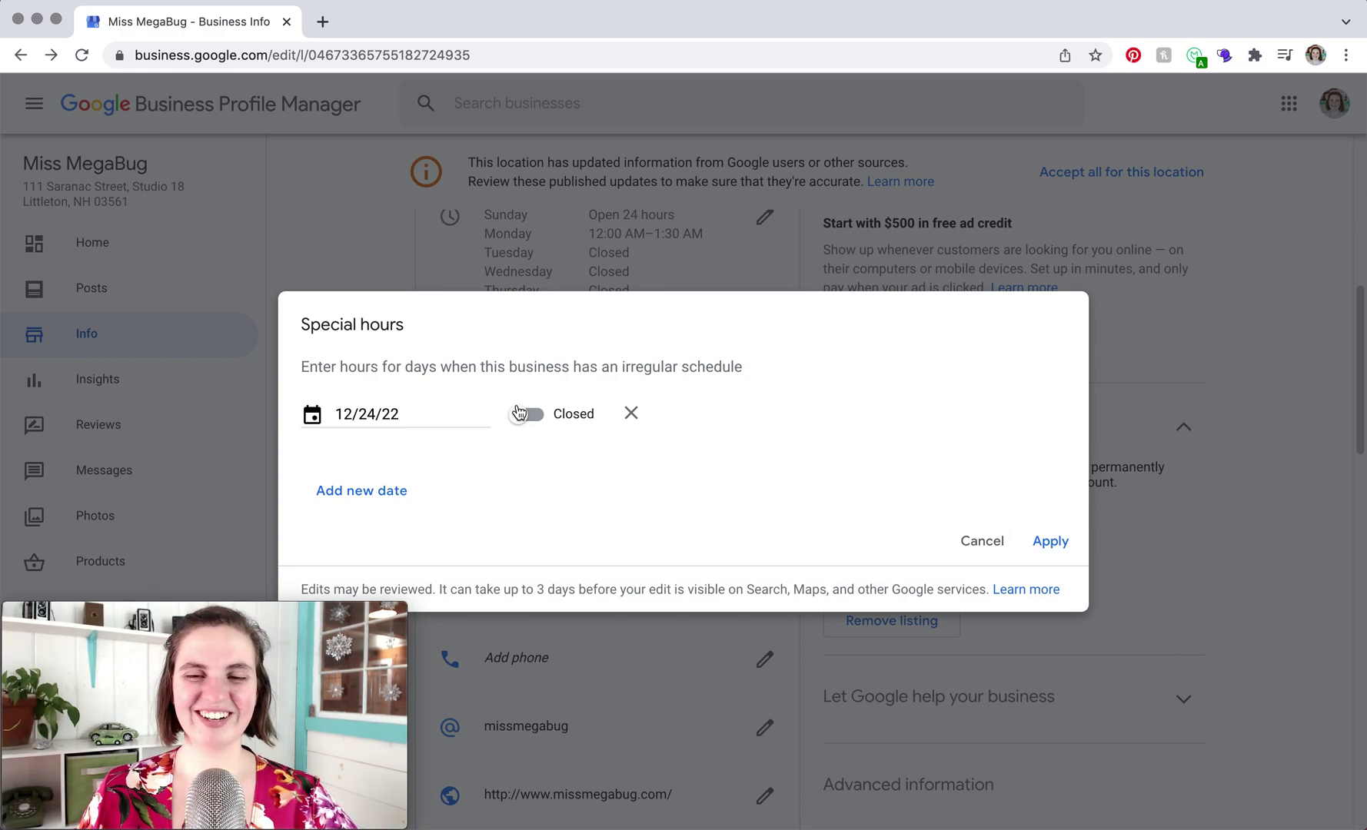
{"action": "left_click", "coordinate": [980, 544]}
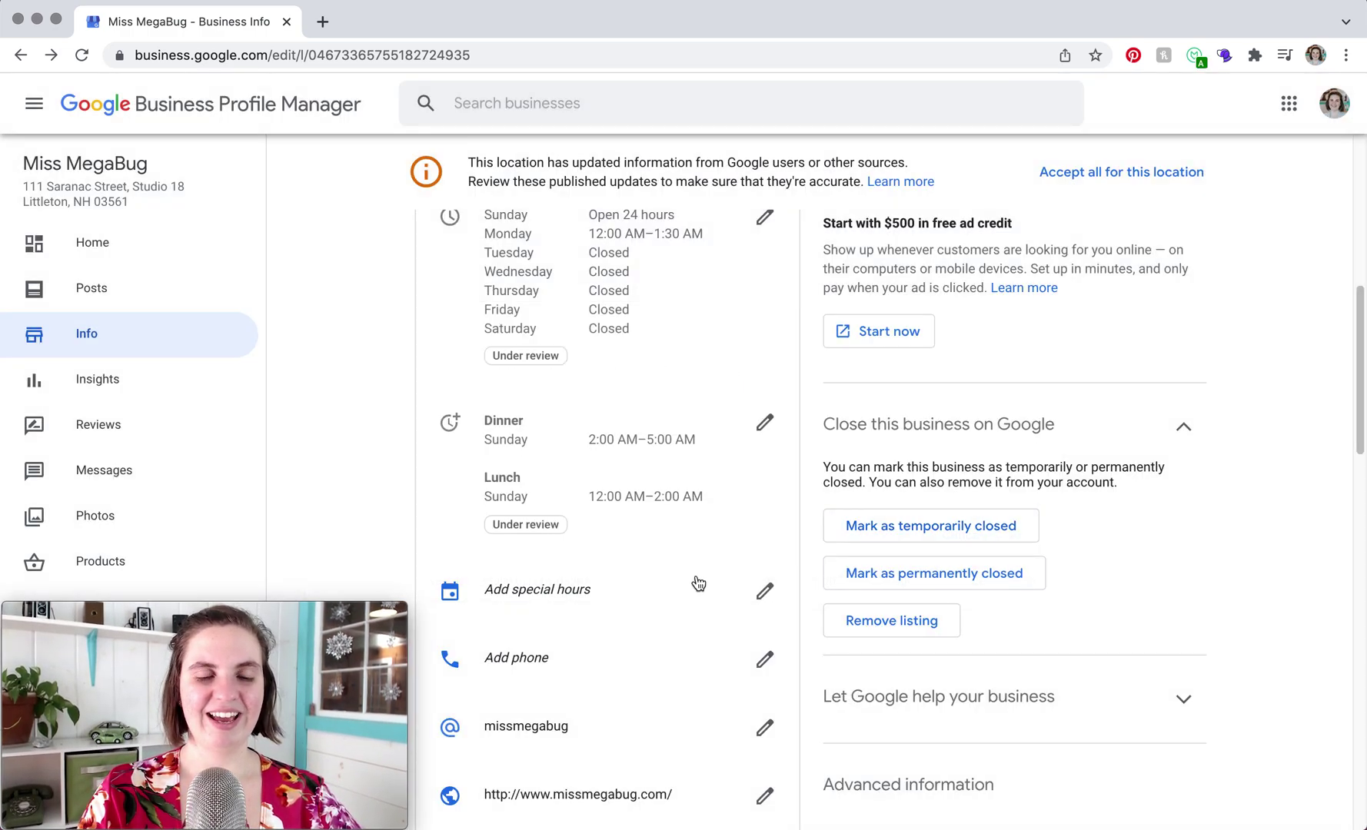
{"action": "scroll", "coordinate": [698, 583], "scroll_direction": "up", "scroll_amount": 3}
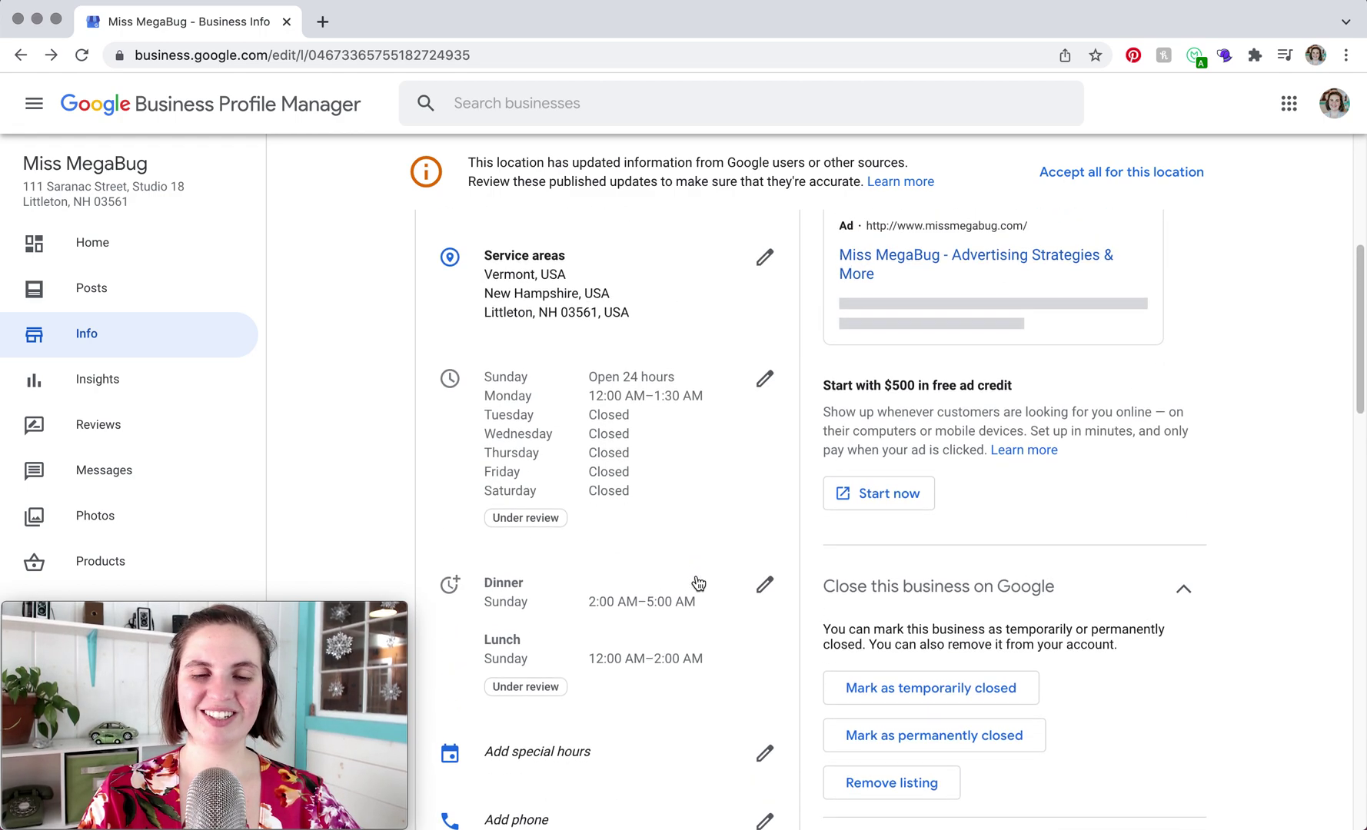